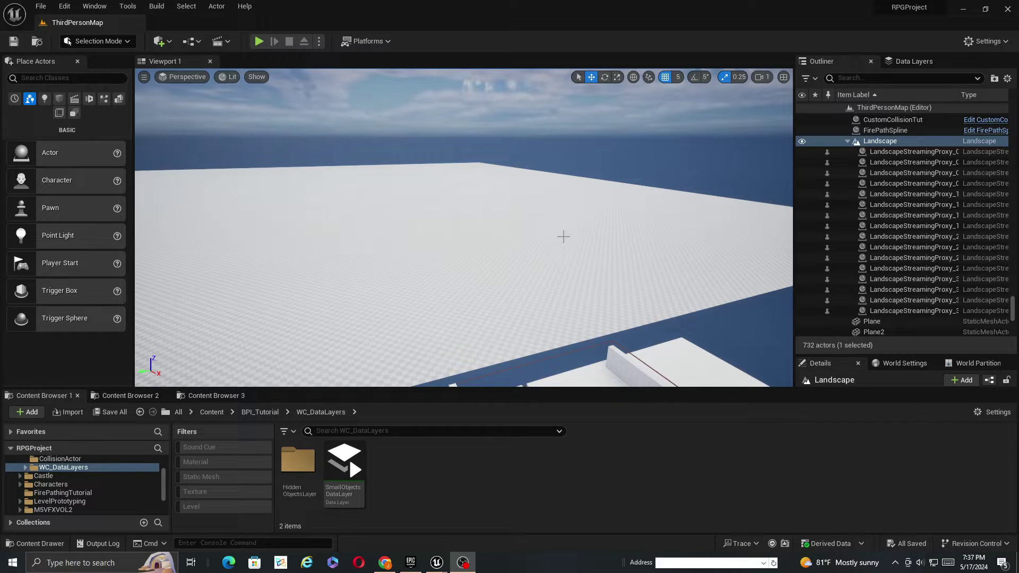
Step: Switch to Landscape Mode to view the landscape management tools, then return to Selection Mode
{"action": "right_click_drag", "start_coordinate": [516, 239], "coordinate": [425, 241]}
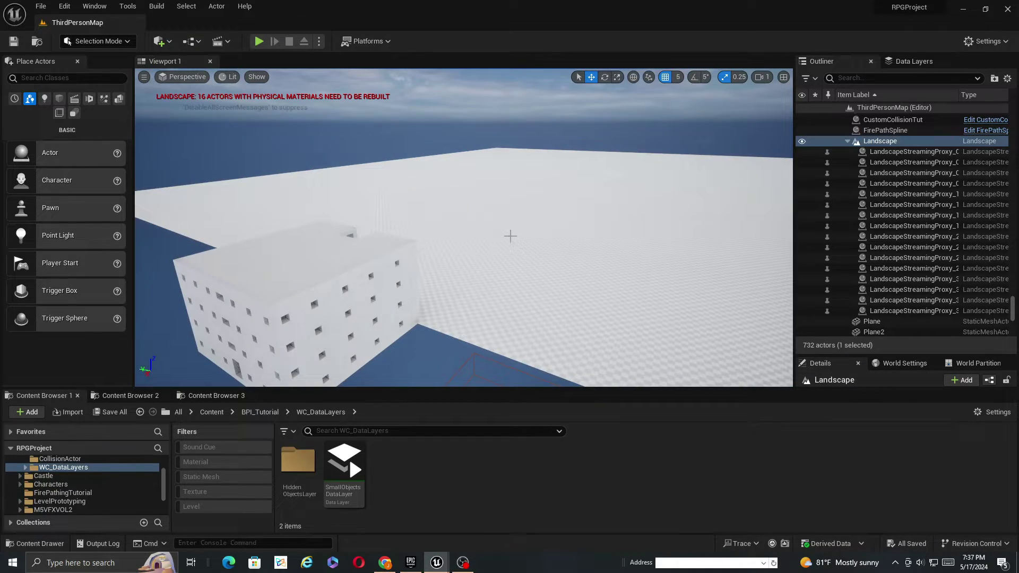
{"action": "right_click_drag", "start_coordinate": [511, 236], "coordinate": [472, 282]}
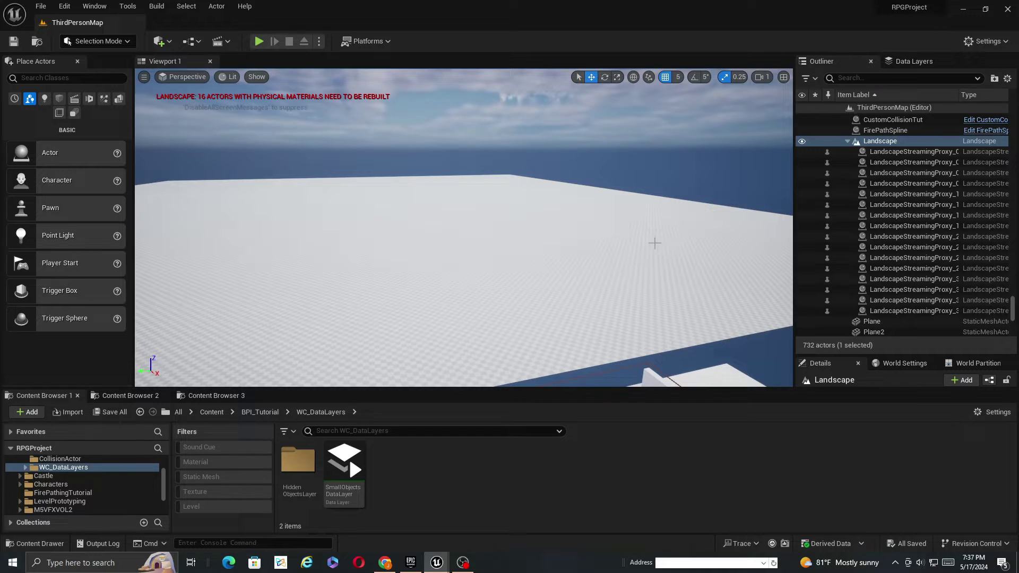
{"action": "right_click_drag", "start_coordinate": [654, 244], "coordinate": [706, 237]}
{"action": "right_click_drag", "start_coordinate": [541, 260], "coordinate": [657, 294]}
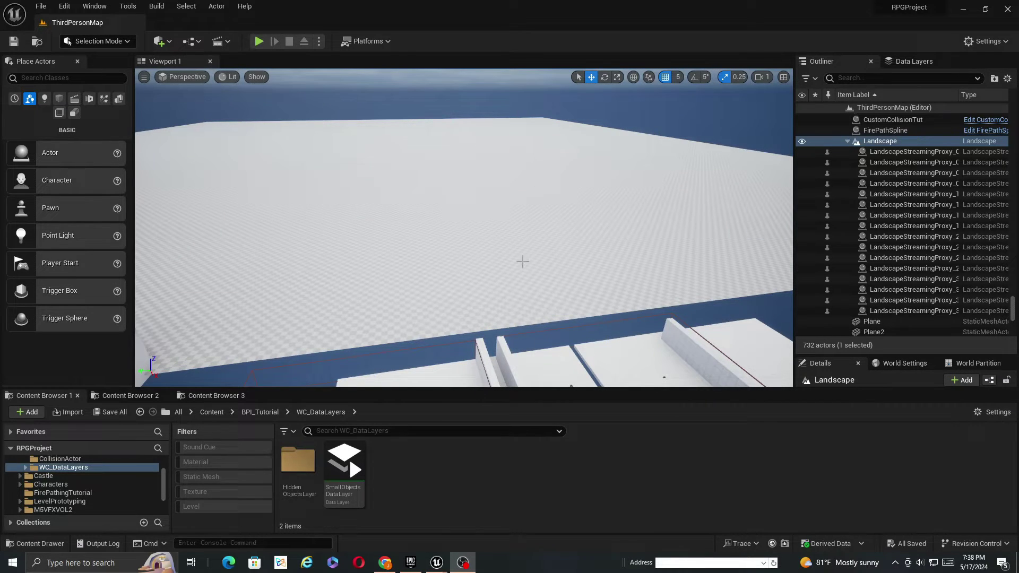
{"action": "right_click_drag", "start_coordinate": [446, 229], "coordinate": [398, 236]}
{"action": "right_click_drag", "start_coordinate": [499, 229], "coordinate": [465, 235]}
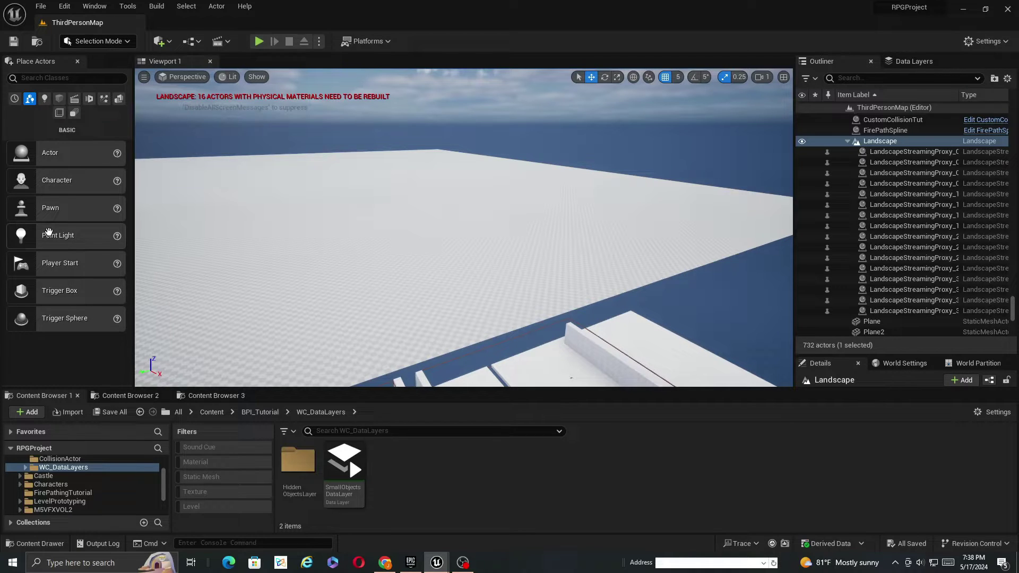
{"action": "left_click", "coordinate": [101, 42]}
{"action": "left_click", "coordinate": [97, 73]}
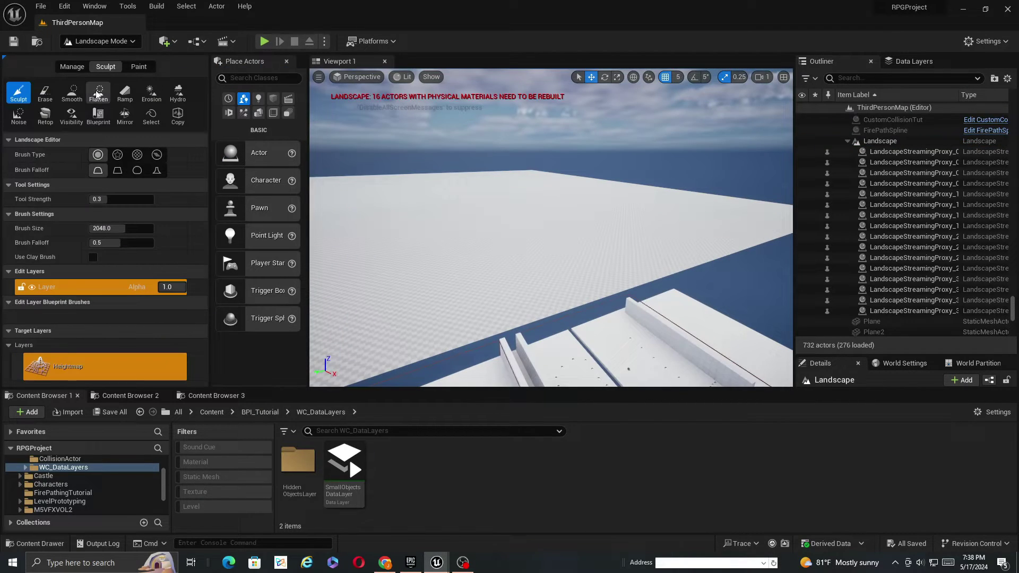
{"action": "left_click", "coordinate": [71, 67]}
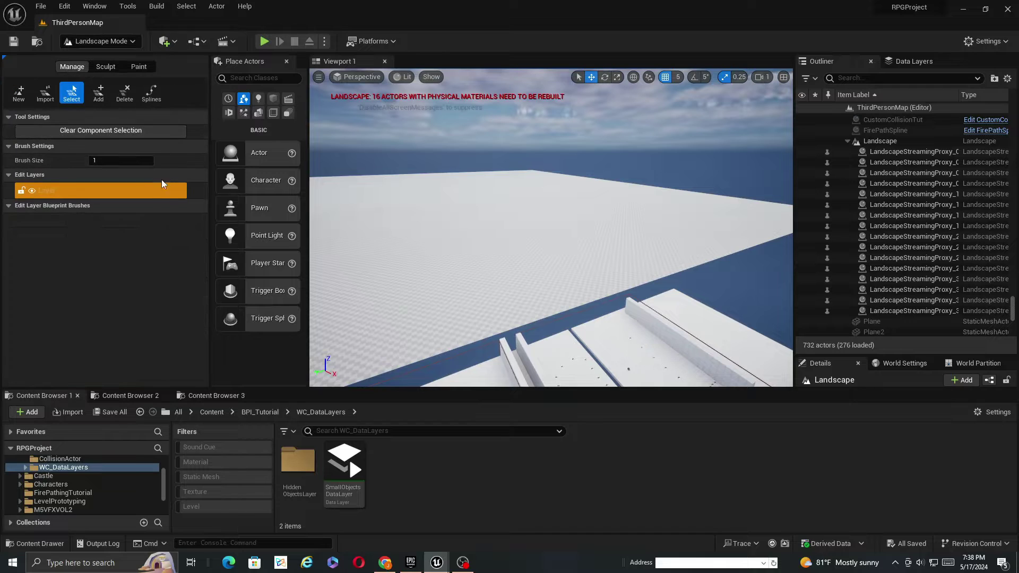
{"action": "left_click", "coordinate": [100, 41]}
{"action": "left_click", "coordinate": [103, 57]}
Step: Select the Landscape actor in the Outliner and enlarge the Details panel
{"action": "mouse_move", "coordinate": [441, 172]}
{"action": "right_mouse_down"}
{"action": "mouse_move", "coordinate": [366, 172]}
{"action": "mouse_move", "coordinate": [439, 177]}
{"action": "right_mouse_up"}
{"action": "left_click", "coordinate": [892, 145]}
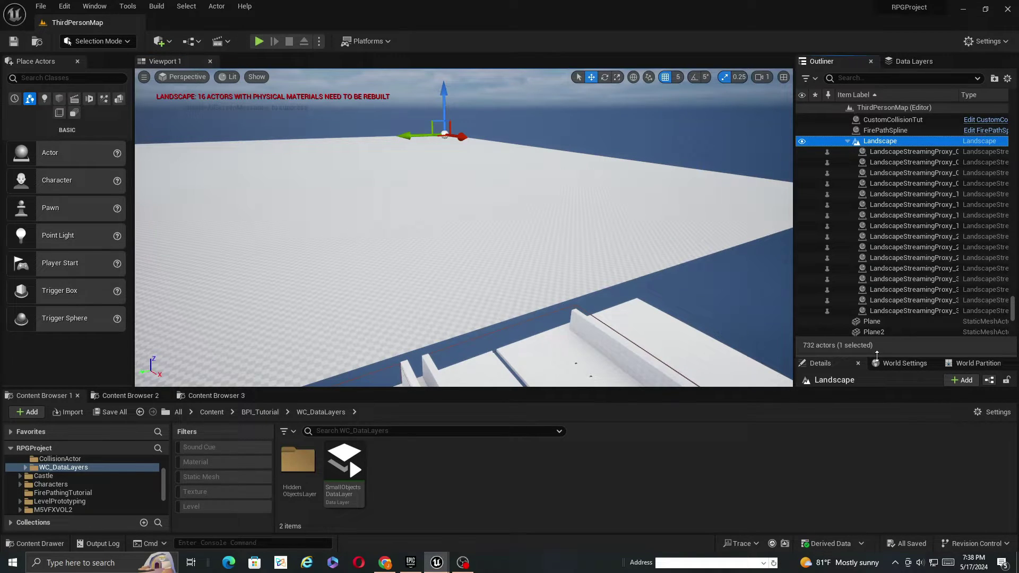
{"action": "left_click_drag", "start_coordinate": [885, 355], "coordinate": [881, 230]}
{"action": "scroll", "coordinate": [902, 356], "scroll_direction": "down", "scroll_amount": 1}
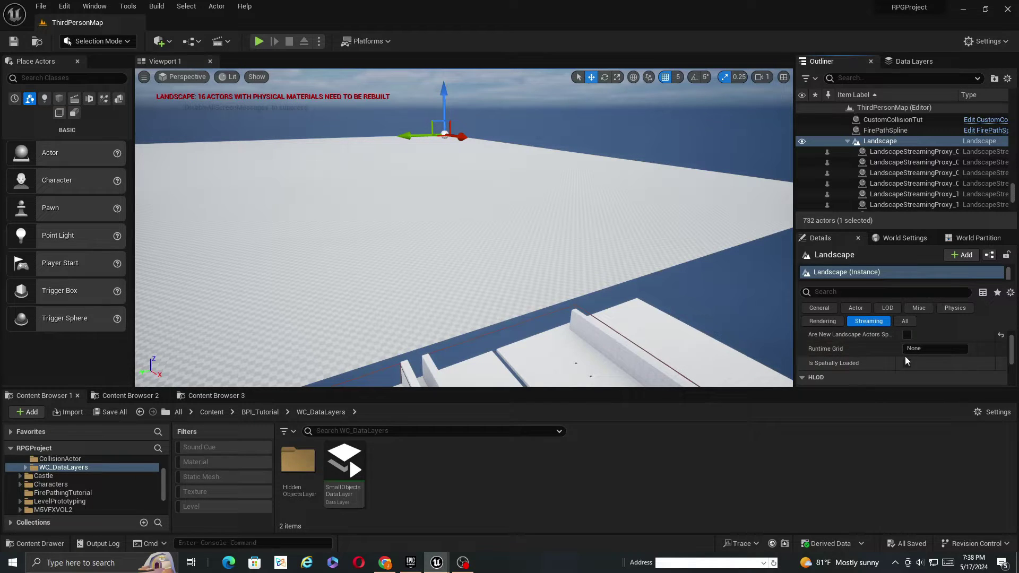
Step: Select LandscapeStreamingProxy_0_0_0 and review its Runtime Grid (None) and Is Spatially Loaded (on) settings
{"action": "left_click", "coordinate": [884, 152]}
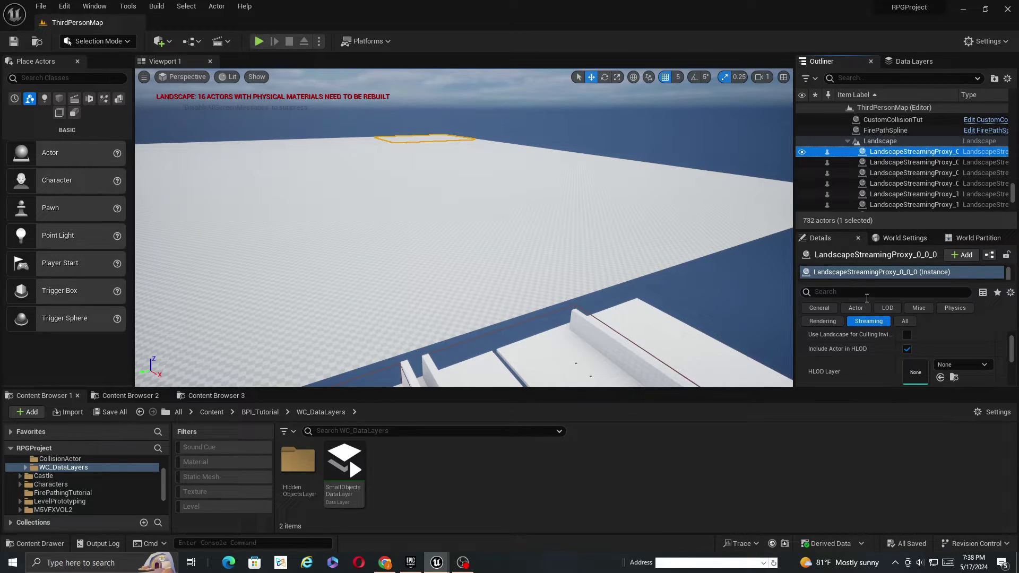
{"action": "scroll", "coordinate": [884, 346], "scroll_direction": "down", "scroll_amount": 4}
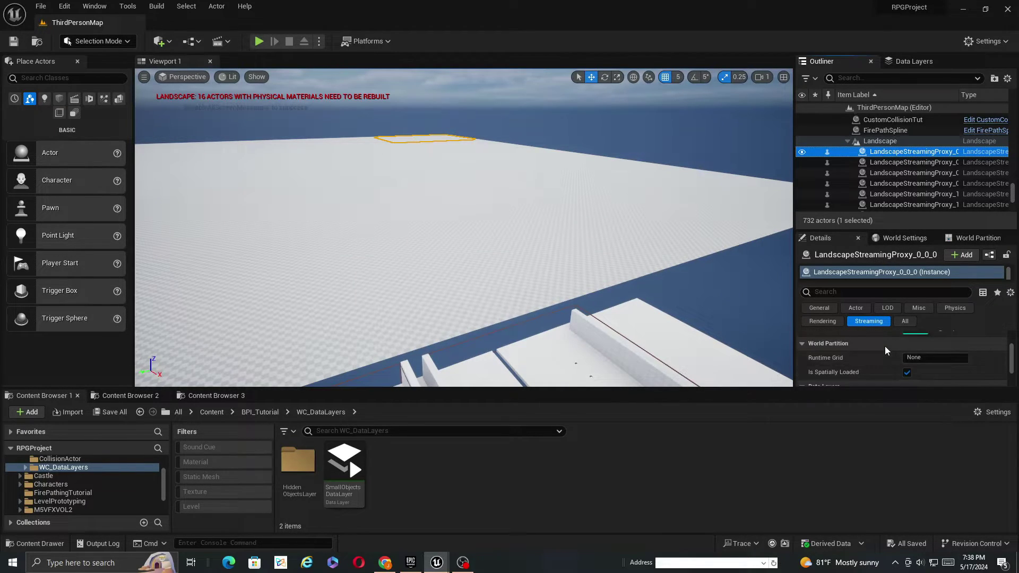
{"action": "scroll", "coordinate": [891, 369], "scroll_direction": "up", "scroll_amount": 1}
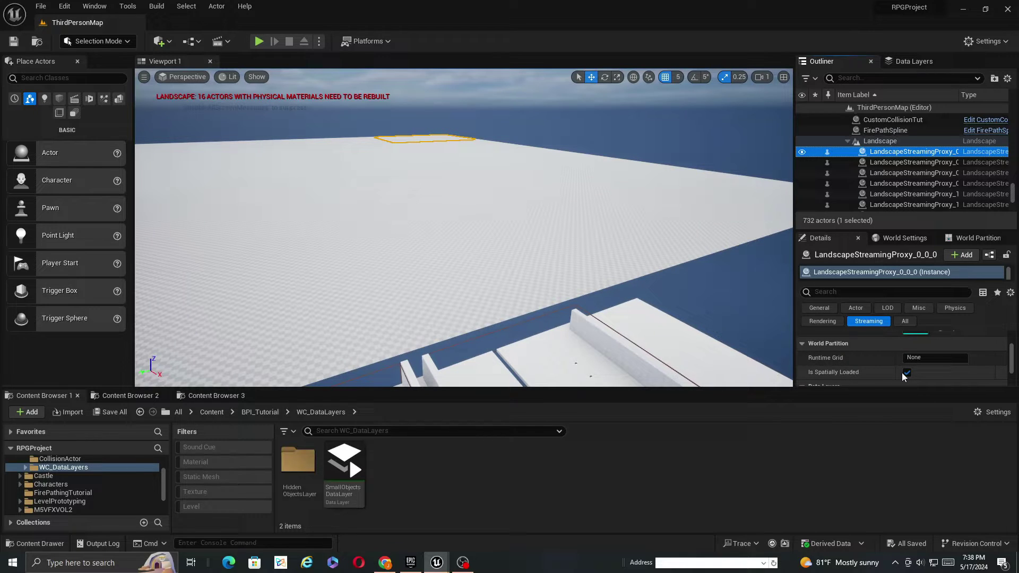
{"action": "scroll", "coordinate": [897, 183], "scroll_direction": "down", "scroll_amount": 3}
{"action": "scroll", "coordinate": [898, 183], "scroll_direction": "down", "scroll_amount": 1}
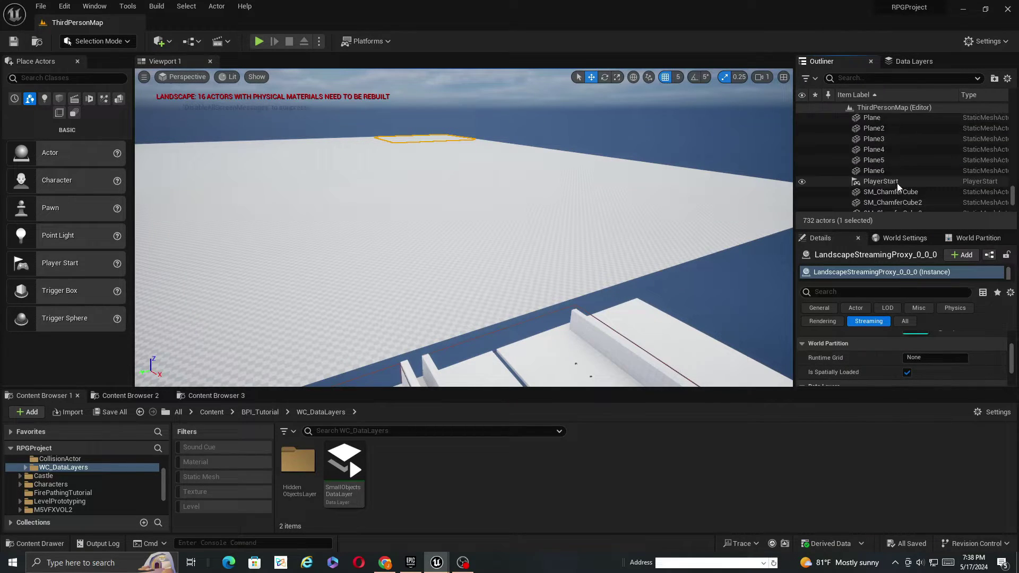
Step: Select all 16 LandscapeStreamingProxy actors, uncheck Is Spatially Loaded, then reselect Landscape
{"action": "left_click", "coordinate": [900, 170], "text": "shift"}
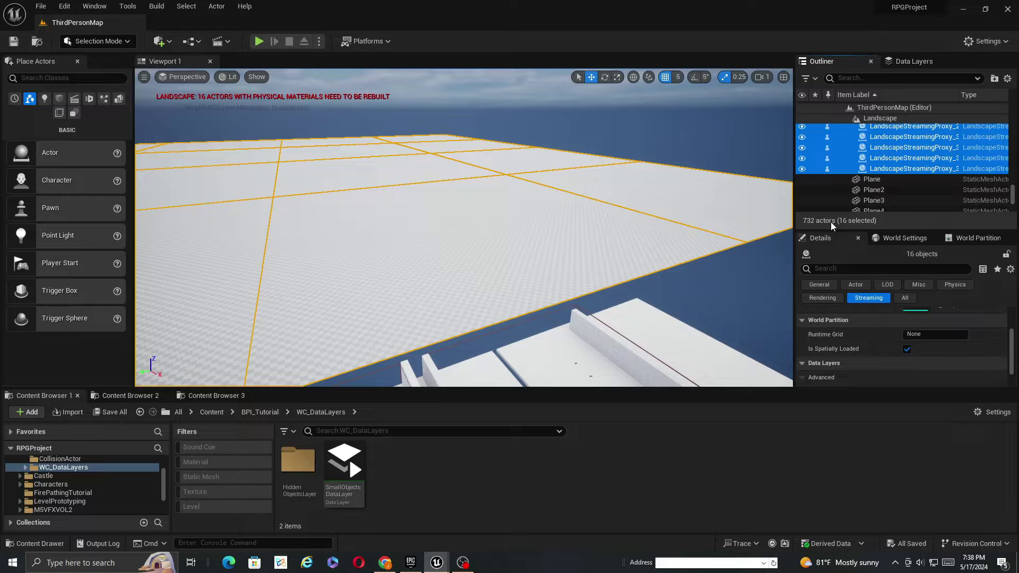
{"action": "mouse_move", "coordinate": [681, 240]}
{"action": "right_mouse_down"}
{"action": "mouse_move", "coordinate": [532, 237]}
{"action": "mouse_move", "coordinate": [674, 234]}
{"action": "right_mouse_up"}
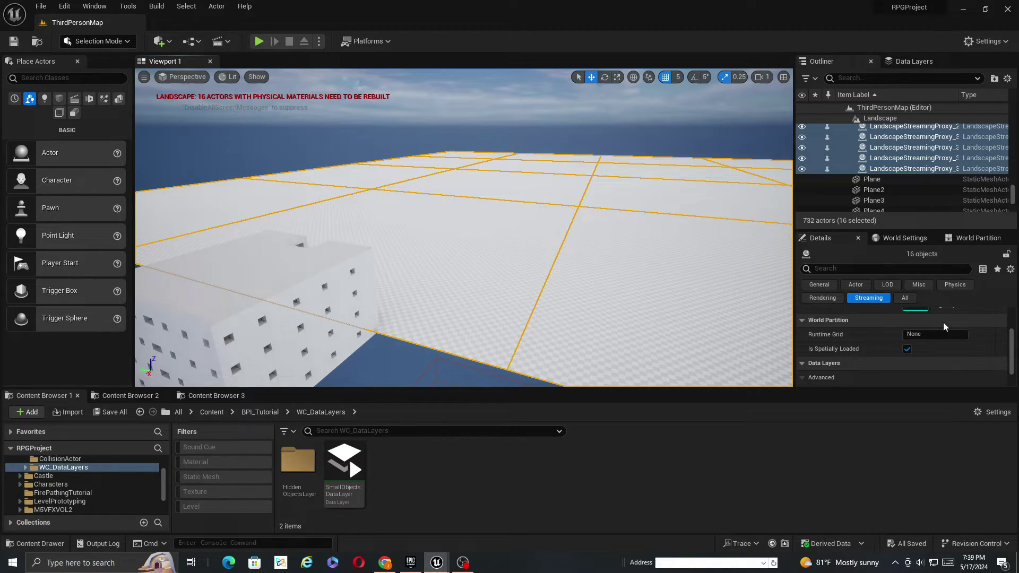
{"action": "left_click", "coordinate": [908, 349]}
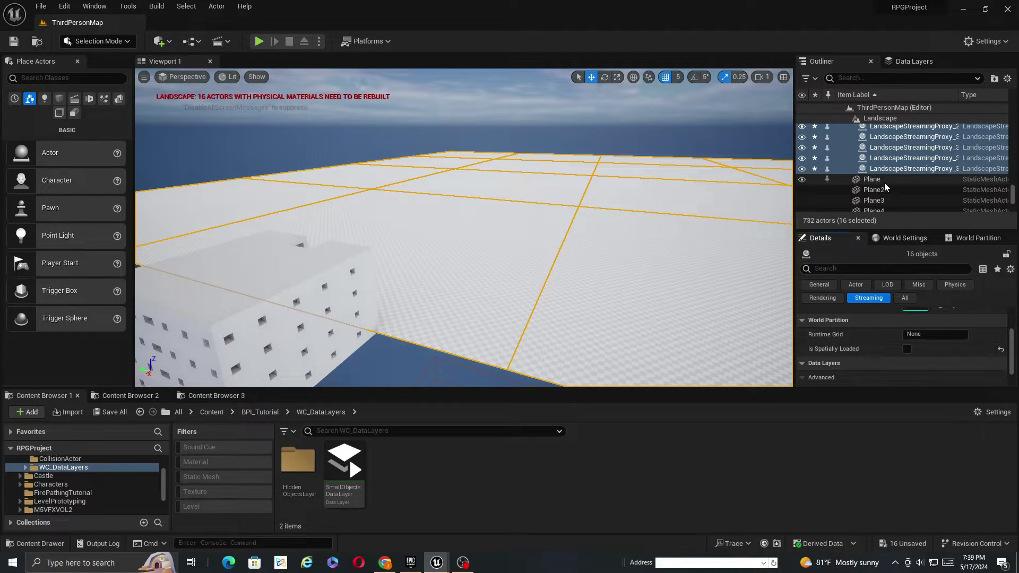
{"action": "scroll", "coordinate": [881, 175], "scroll_direction": "up", "scroll_amount": 5}
{"action": "left_click", "coordinate": [850, 142]}
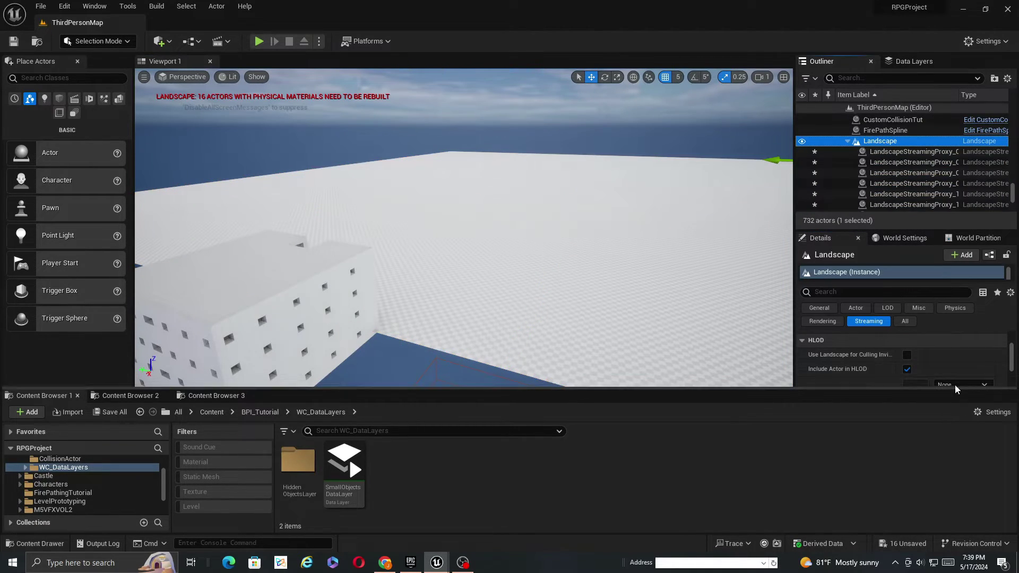
{"action": "scroll", "coordinate": [955, 384], "scroll_direction": "down", "scroll_amount": 3}
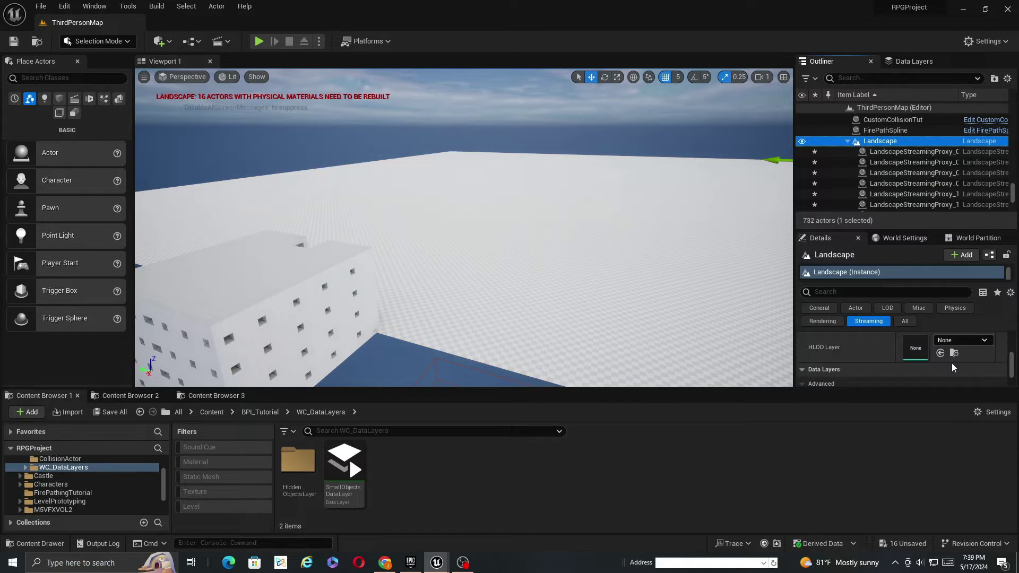
{"action": "scroll", "coordinate": [952, 367], "scroll_direction": "down", "scroll_amount": 2}
{"action": "scroll", "coordinate": [904, 363], "scroll_direction": "down", "scroll_amount": 2}
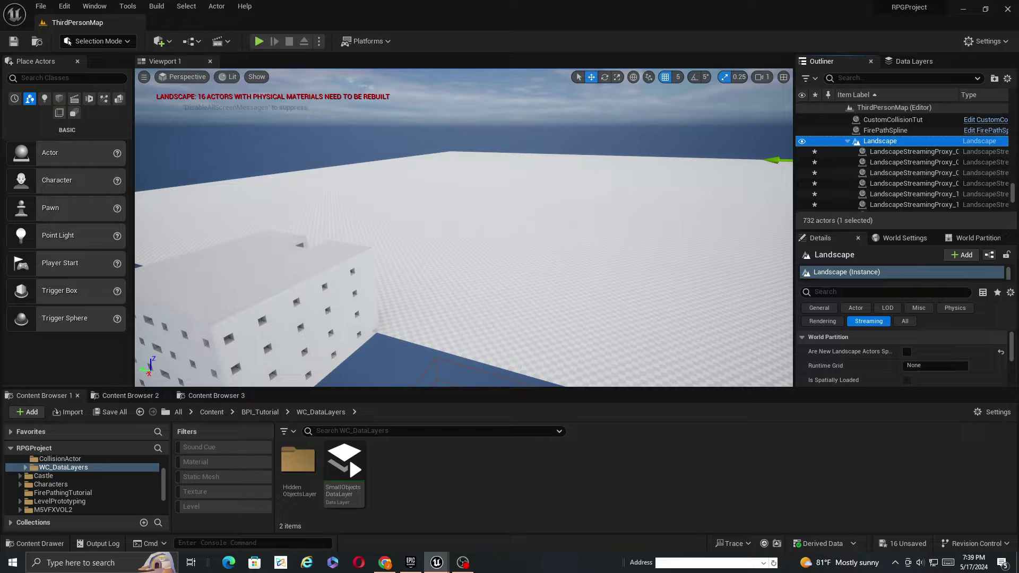
Step: Create a new Data Layer asset in WC_DataLayers named Landscape
{"action": "right_click", "coordinate": [397, 466]}
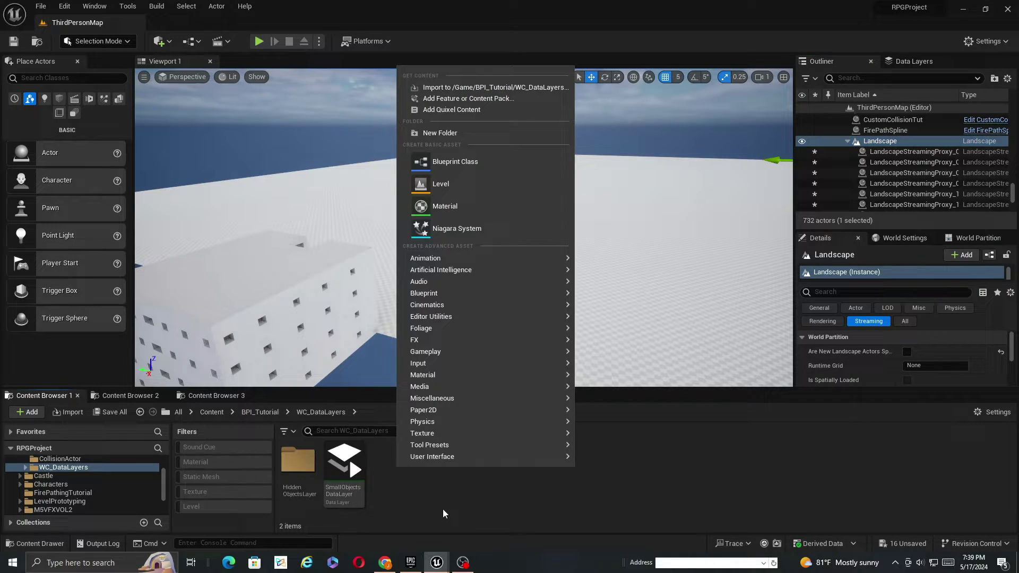
{"action": "mouse_move", "coordinate": [464, 399]}
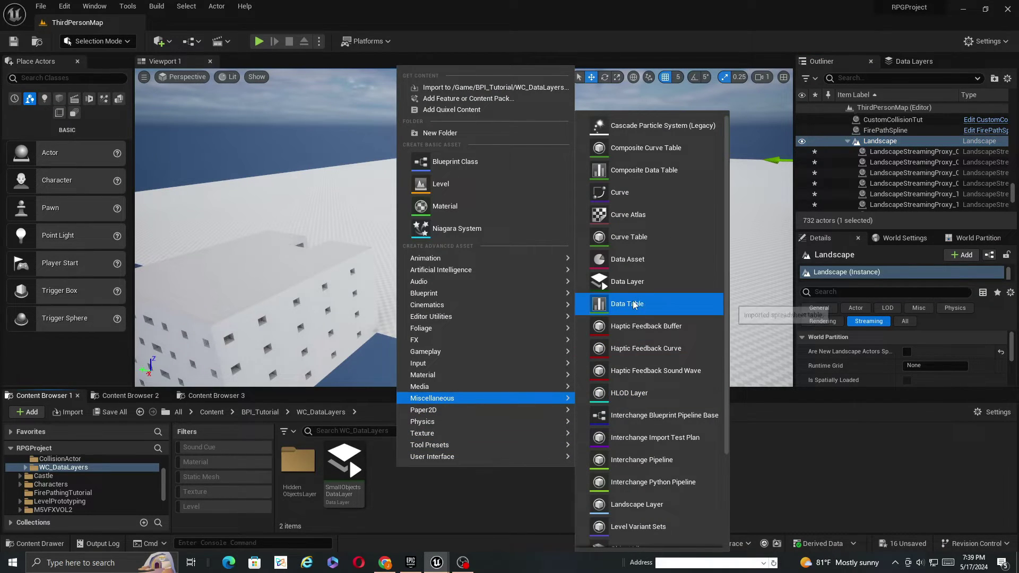
{"action": "left_click", "coordinate": [630, 283]}
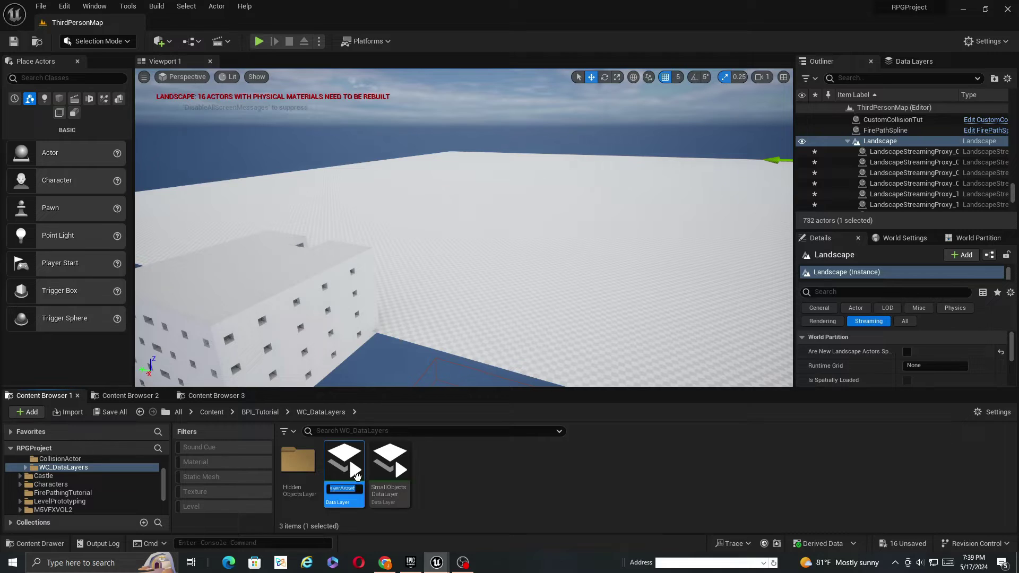
{"action": "type", "text": "La"}
{"action": "type", "text": "ndscape"}
{"action": "key", "text": "Return"}
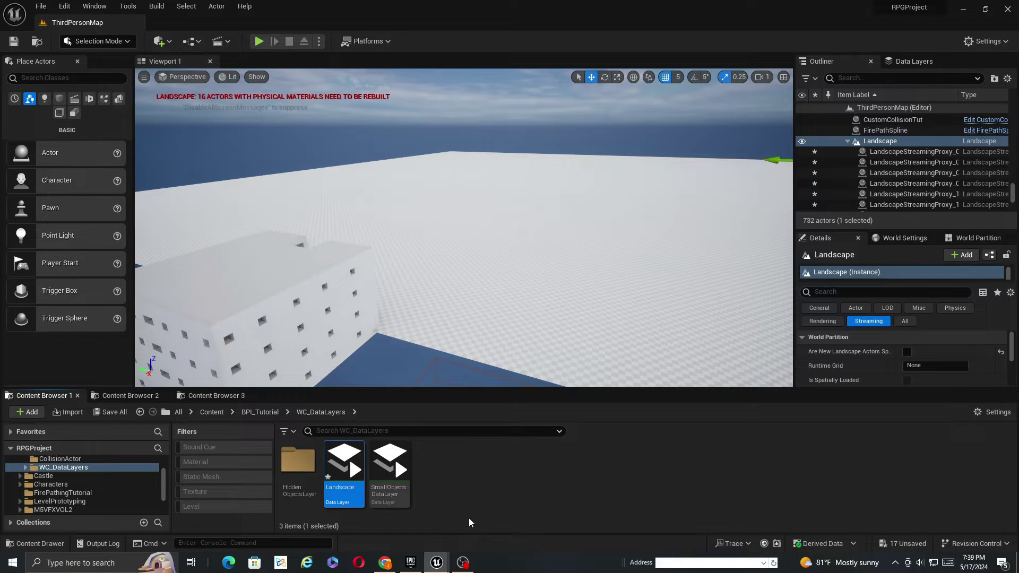
Step: Set the Landscape data layer's Data Layer Type to Runtime and save it
{"action": "double_click", "coordinate": [349, 492]}
{"action": "left_click", "coordinate": [441, 109]}
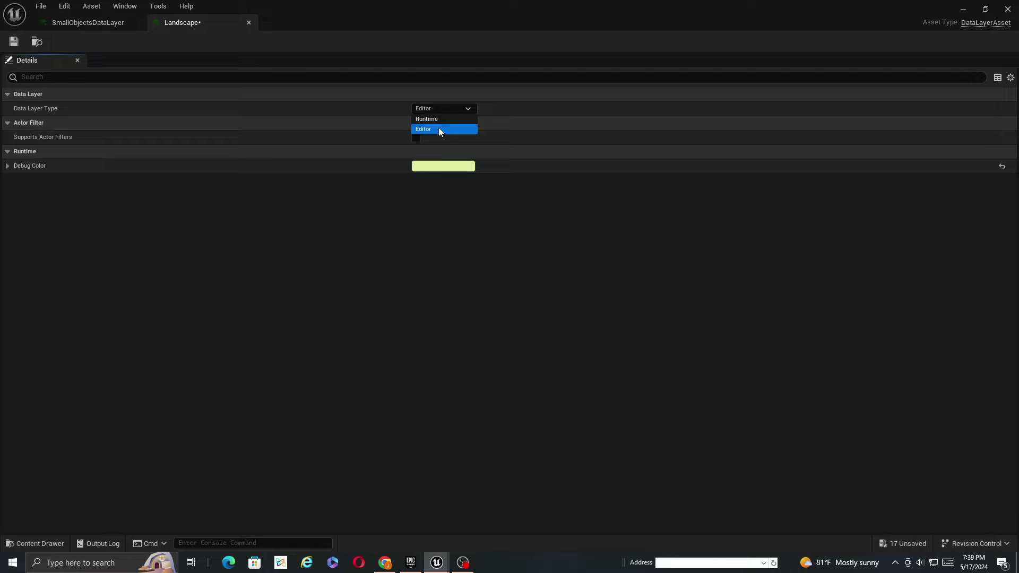
{"action": "left_click", "coordinate": [440, 119]}
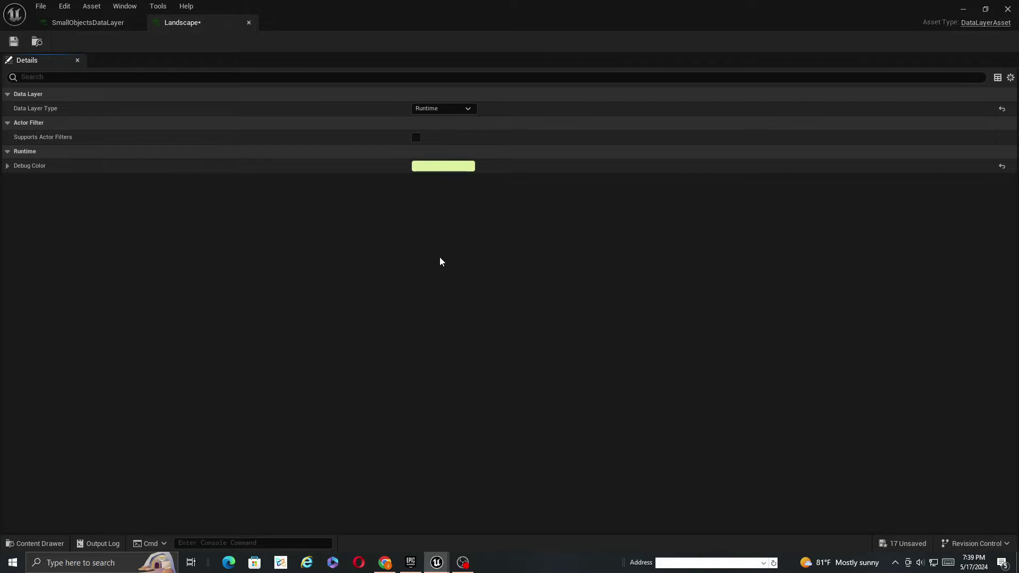
{"action": "left_click", "coordinate": [14, 41]}
Step: Close the data layer editor and drag the Landscape data layer asset into the Data Layers panel
{"action": "left_click", "coordinate": [1007, 9]}
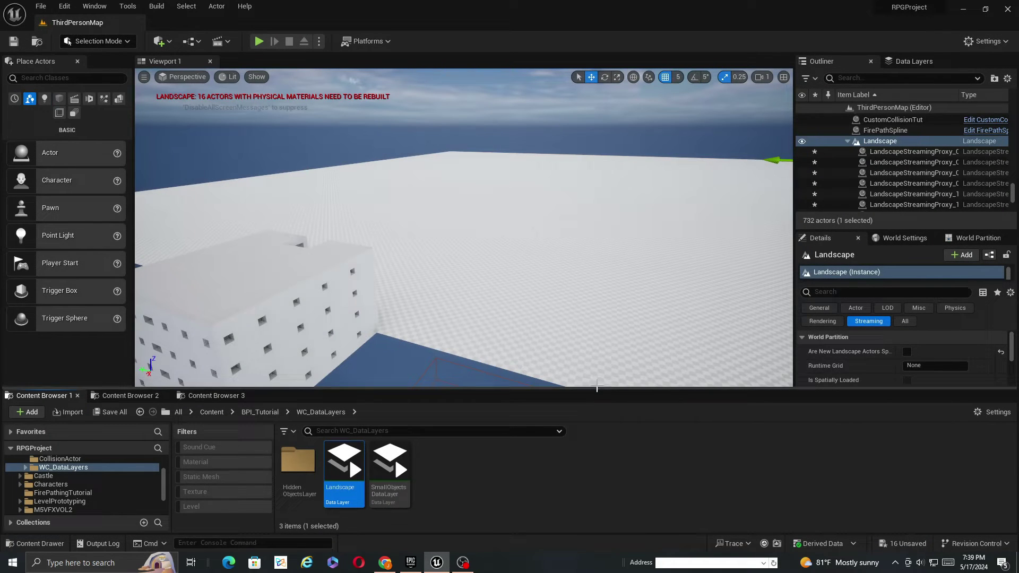
{"action": "right_click_drag", "start_coordinate": [445, 309], "coordinate": [532, 305]}
{"action": "left_click", "coordinate": [915, 61]}
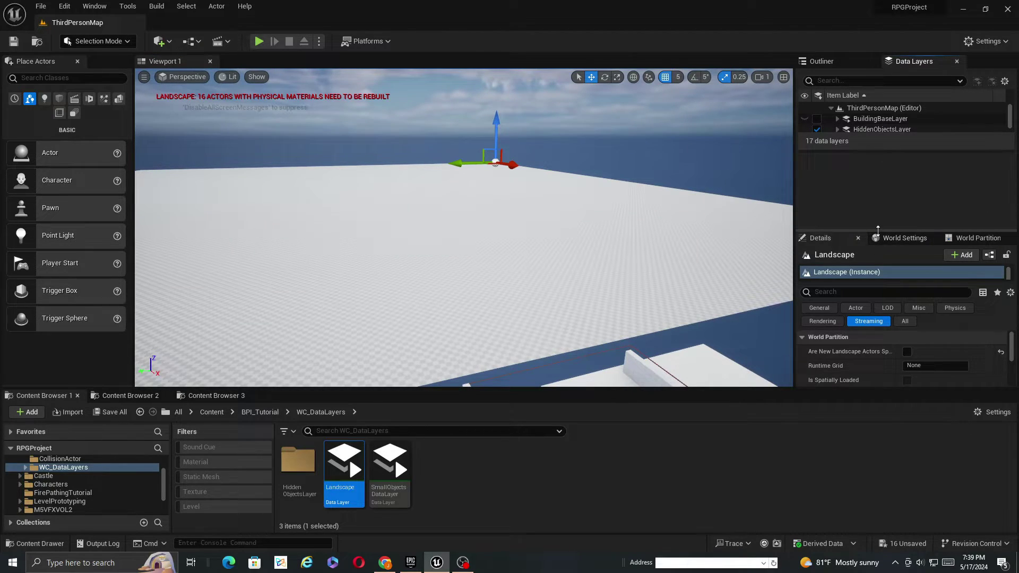
{"action": "left_click_drag", "start_coordinate": [879, 230], "coordinate": [883, 317]}
{"action": "left_click_drag", "start_coordinate": [889, 197], "coordinate": [888, 200]}
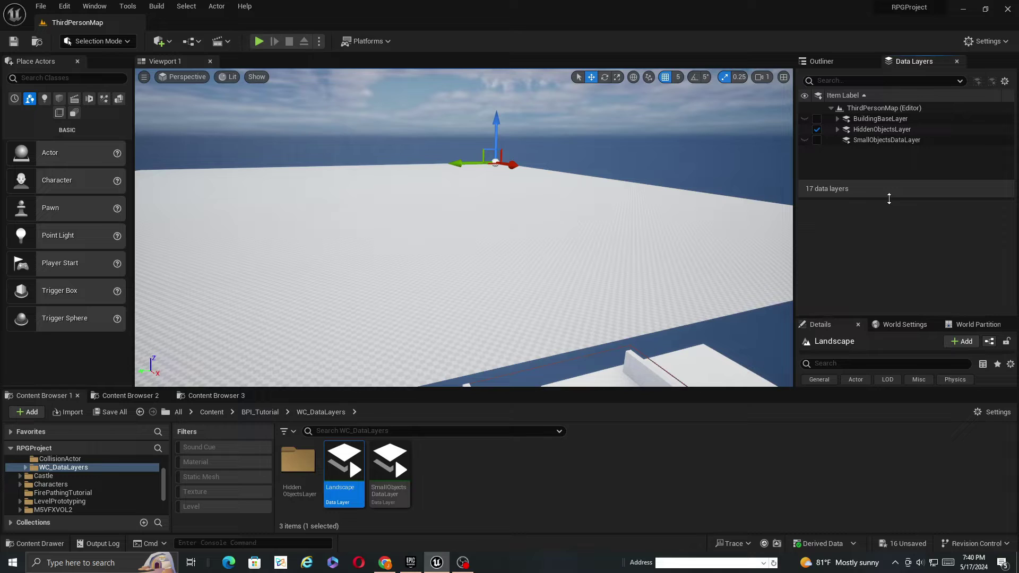
{"action": "left_click", "coordinate": [342, 470]}
{"action": "left_click_drag", "start_coordinate": [344, 467], "coordinate": [856, 166]}
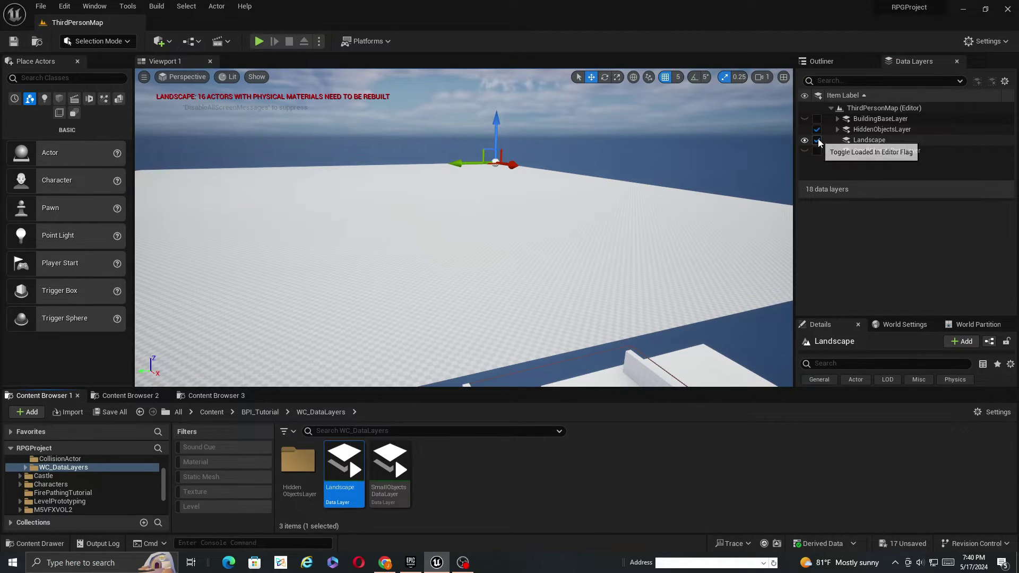
{"action": "left_click", "coordinate": [819, 63]}
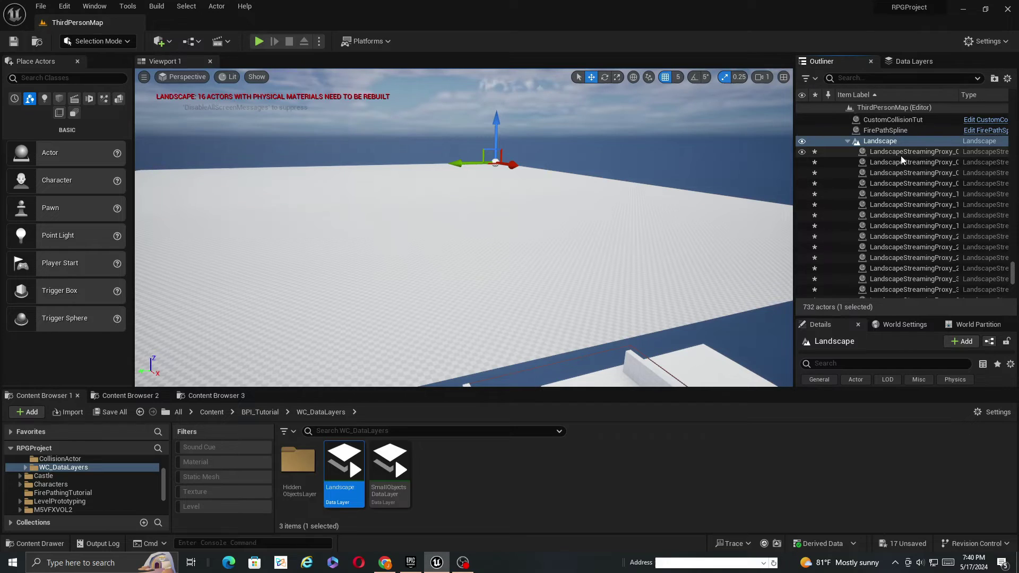
{"action": "left_click", "coordinate": [888, 142]}
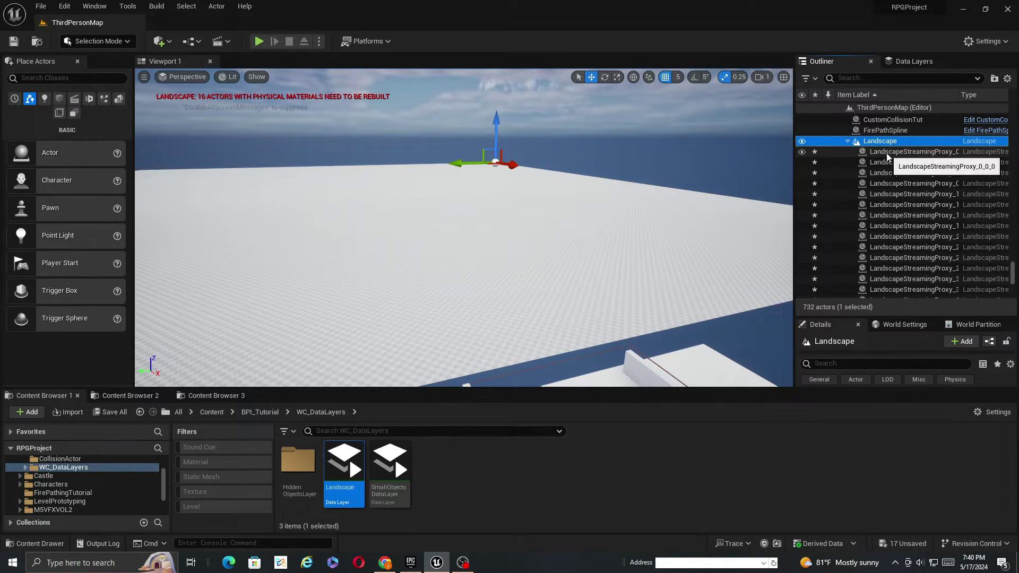
{"action": "scroll", "coordinate": [897, 158], "scroll_direction": "down", "scroll_amount": 1}
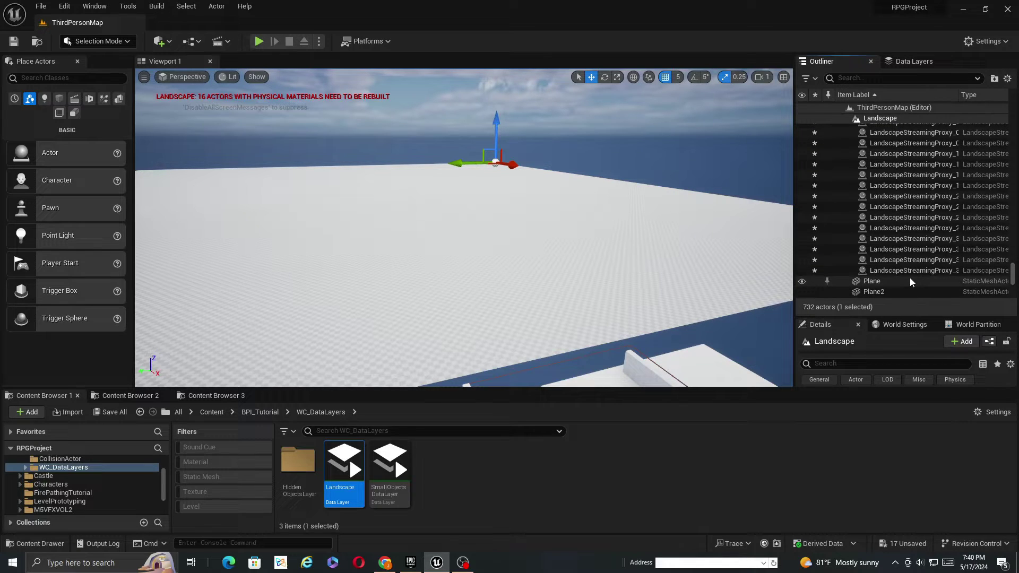
{"action": "scroll", "coordinate": [910, 276], "scroll_direction": "up", "scroll_amount": 3}
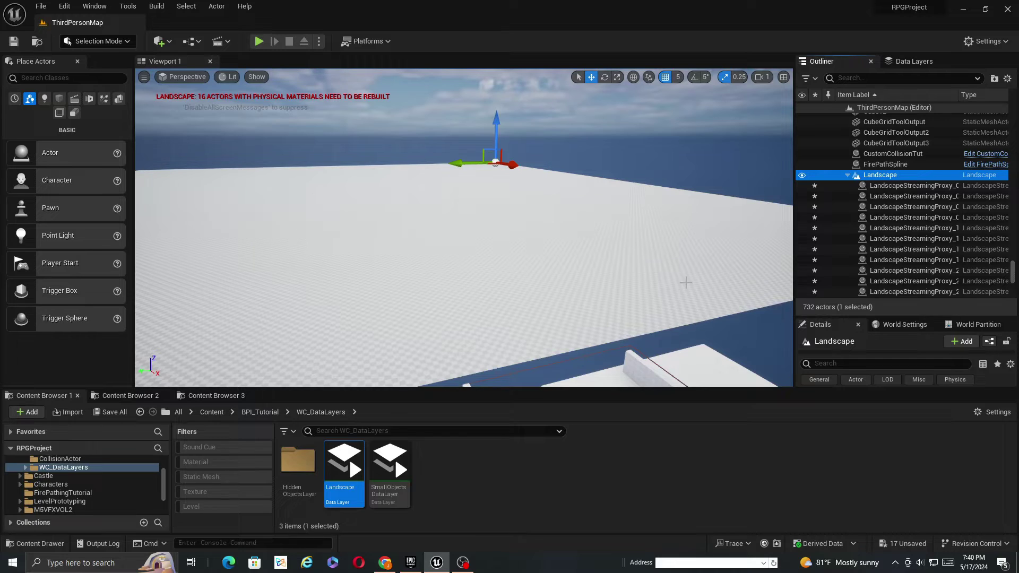
{"action": "right_click_drag", "start_coordinate": [698, 271], "coordinate": [844, 228]}
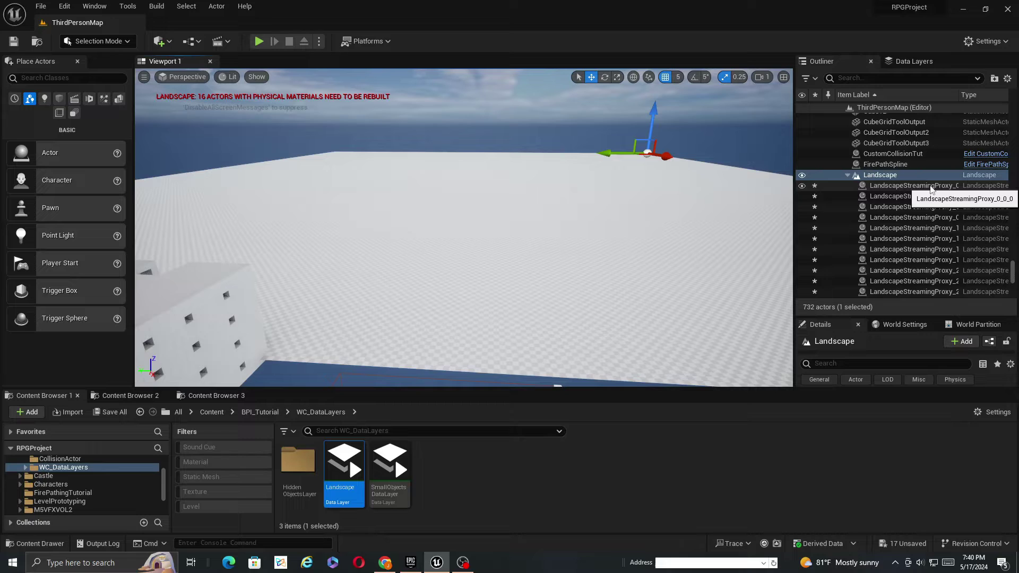
Step: Add the selected Landscape actor to the Landscape data layer
{"action": "left_click", "coordinate": [913, 177]}
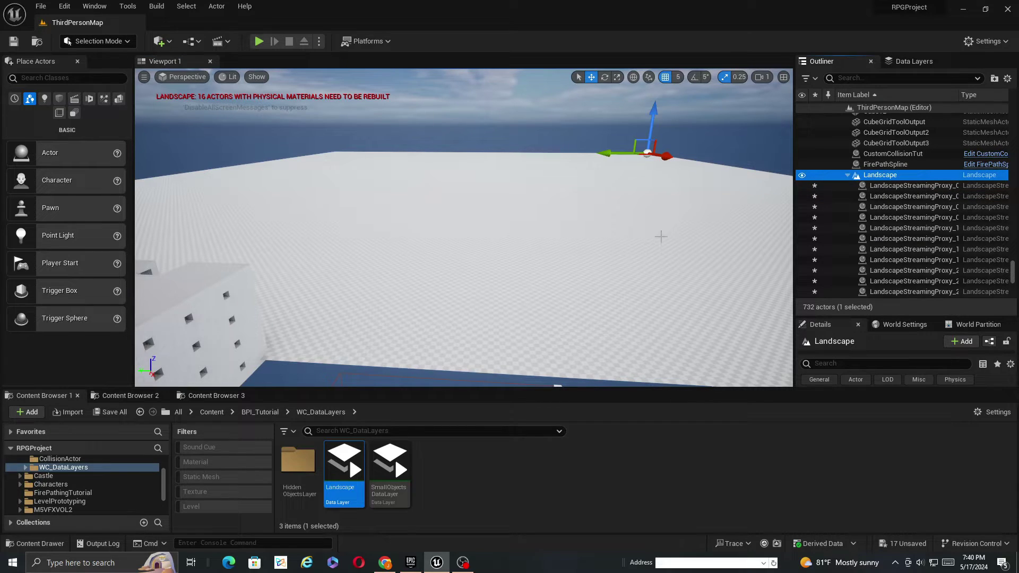
{"action": "left_click", "coordinate": [913, 61]}
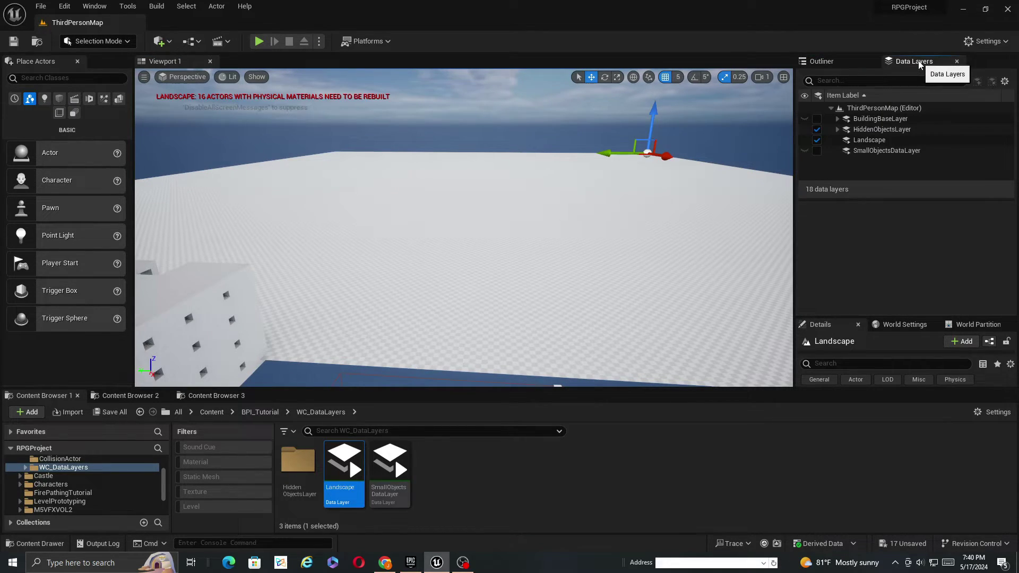
{"action": "left_click", "coordinate": [898, 139]}
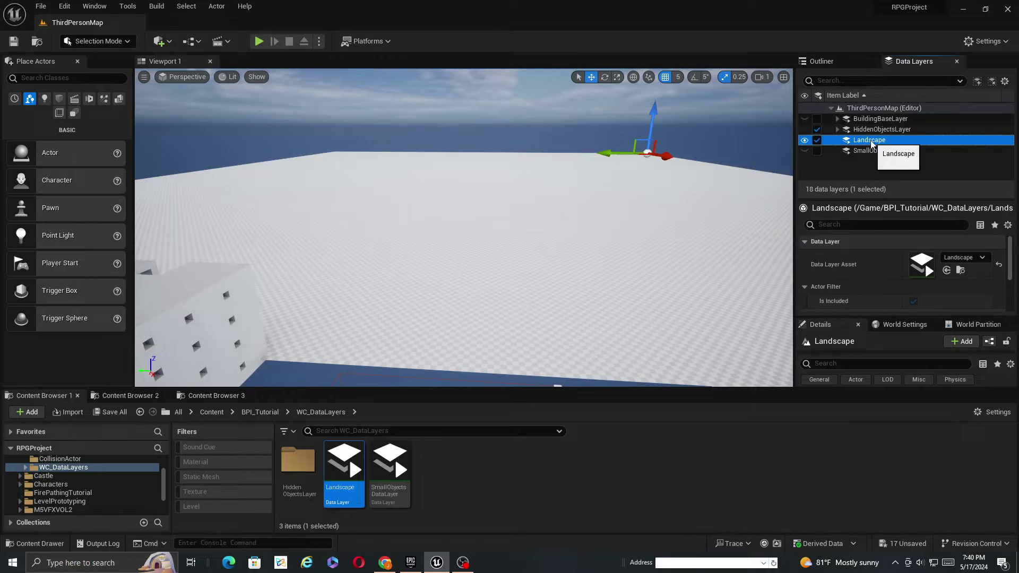
{"action": "right_click", "coordinate": [907, 140]}
{"action": "mouse_move", "coordinate": [892, 187]}
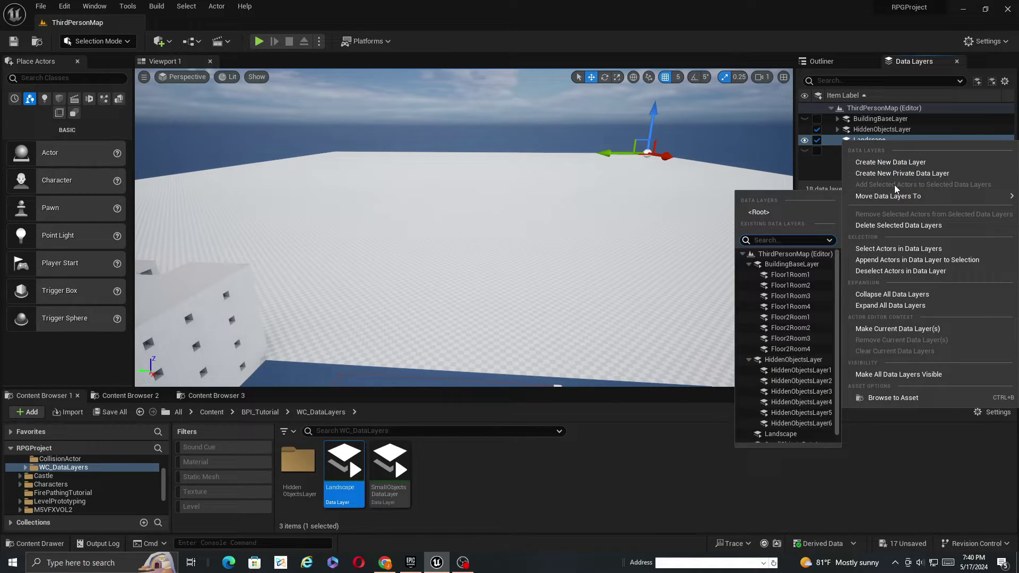
{"action": "left_click", "coordinate": [828, 168]}
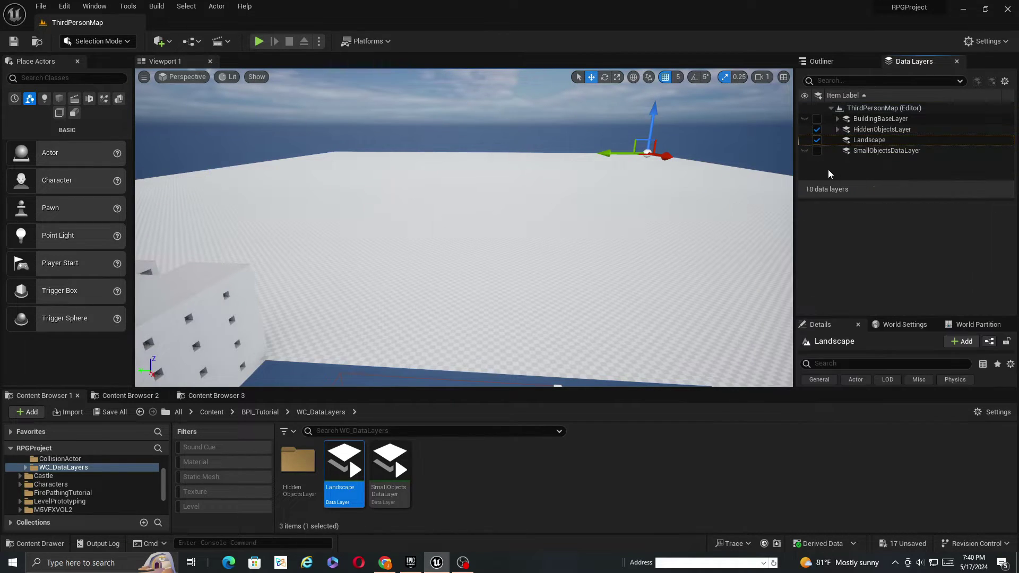
{"action": "left_click", "coordinate": [885, 144]}
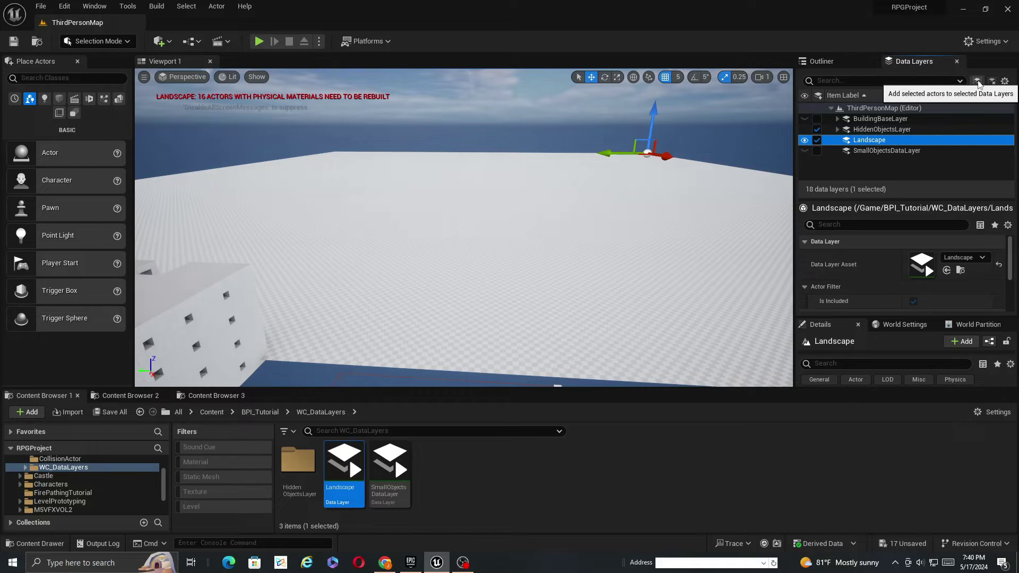
{"action": "left_click", "coordinate": [979, 84]}
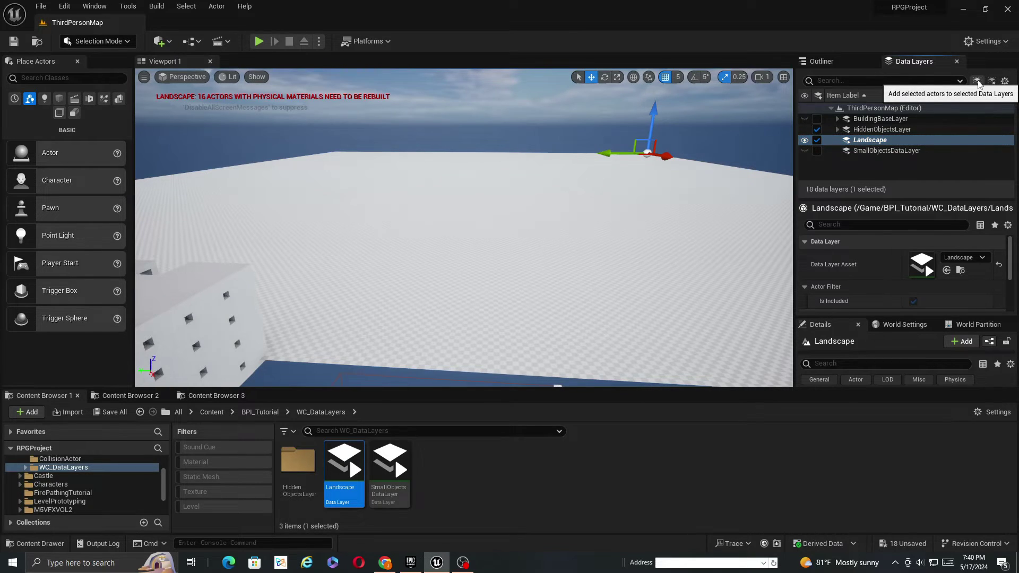
Step: Toggle the Landscape layer's Loaded in Editor checkbox off and on twice, leaving it loaded
{"action": "left_click", "coordinate": [877, 174]}
{"action": "left_click", "coordinate": [818, 140]}
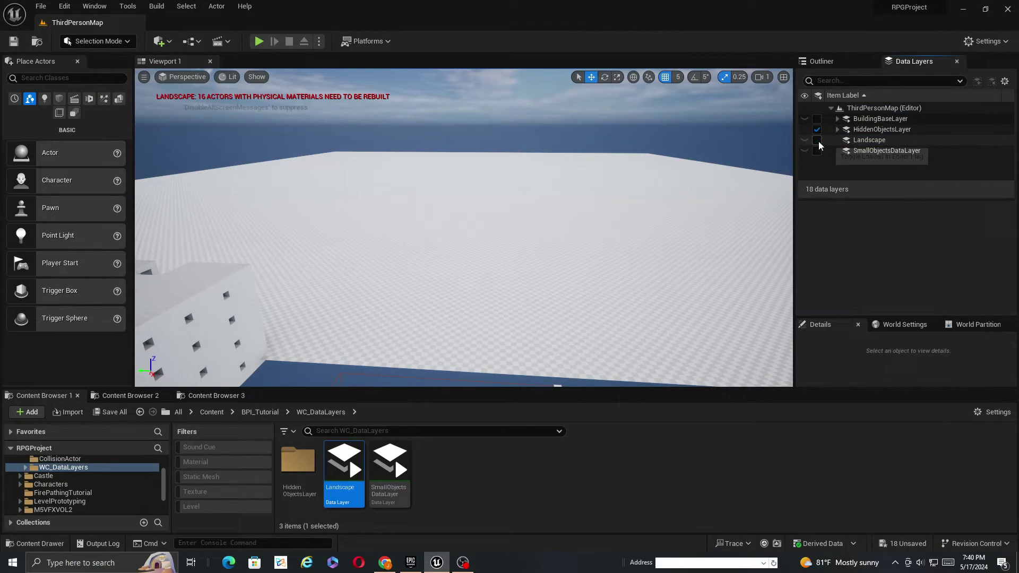
{"action": "left_click", "coordinate": [818, 141]}
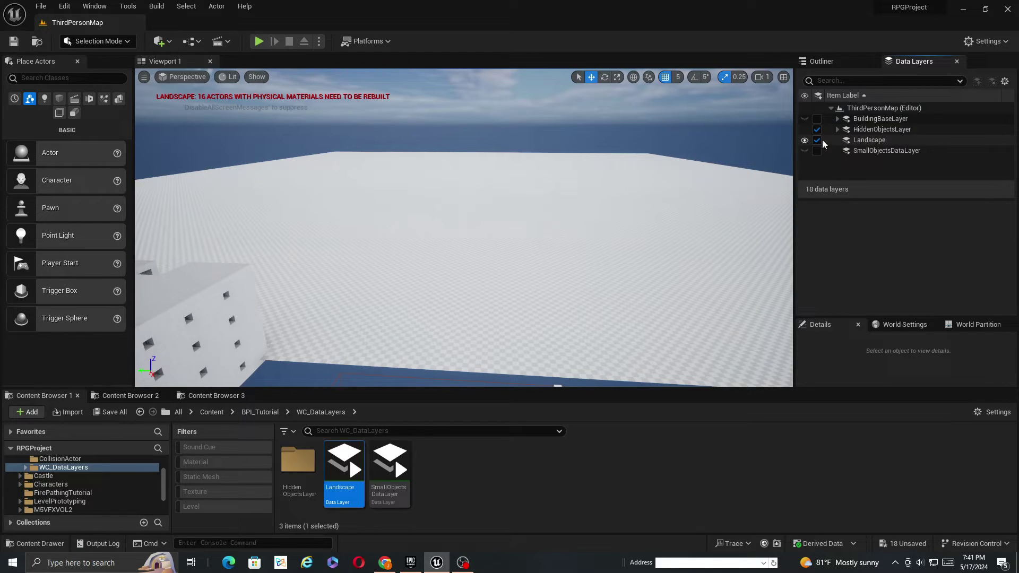
{"action": "left_click", "coordinate": [817, 139]}
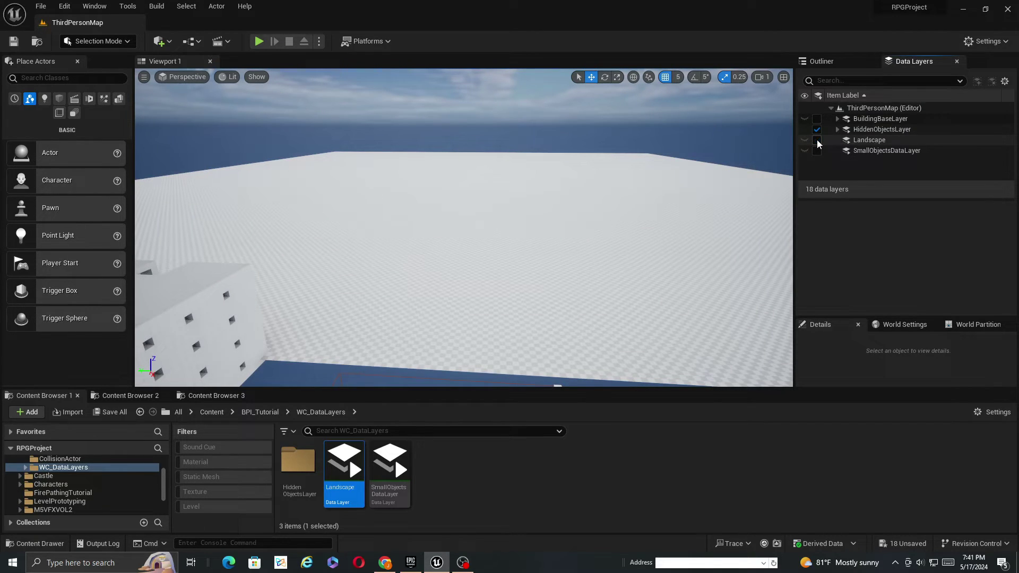
{"action": "left_click", "coordinate": [817, 140]}
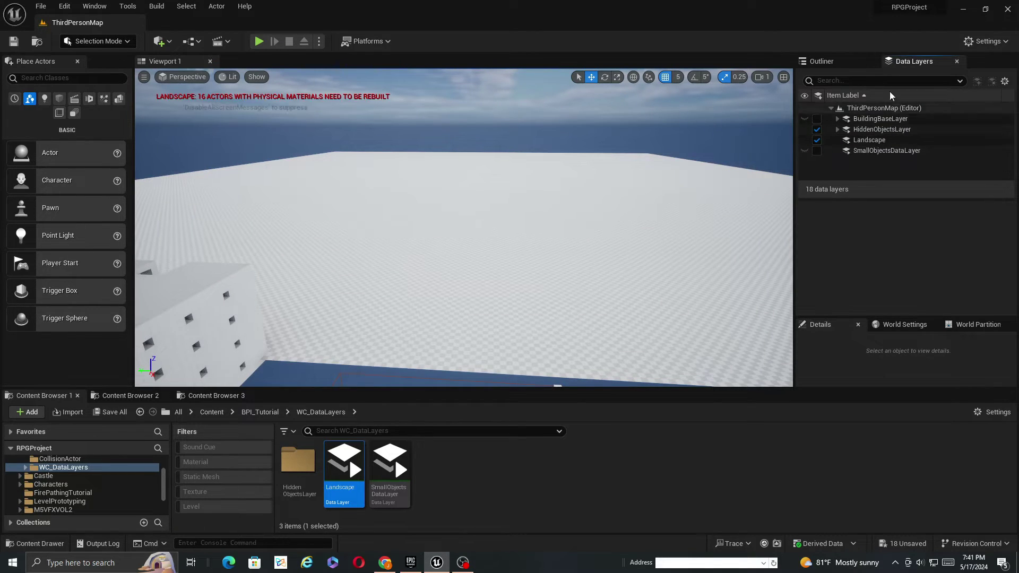
Step: Select all 16 LandscapeStreamingProxy actors in the Outliner
{"action": "left_click", "coordinate": [837, 68]}
{"action": "left_click", "coordinate": [905, 186]}
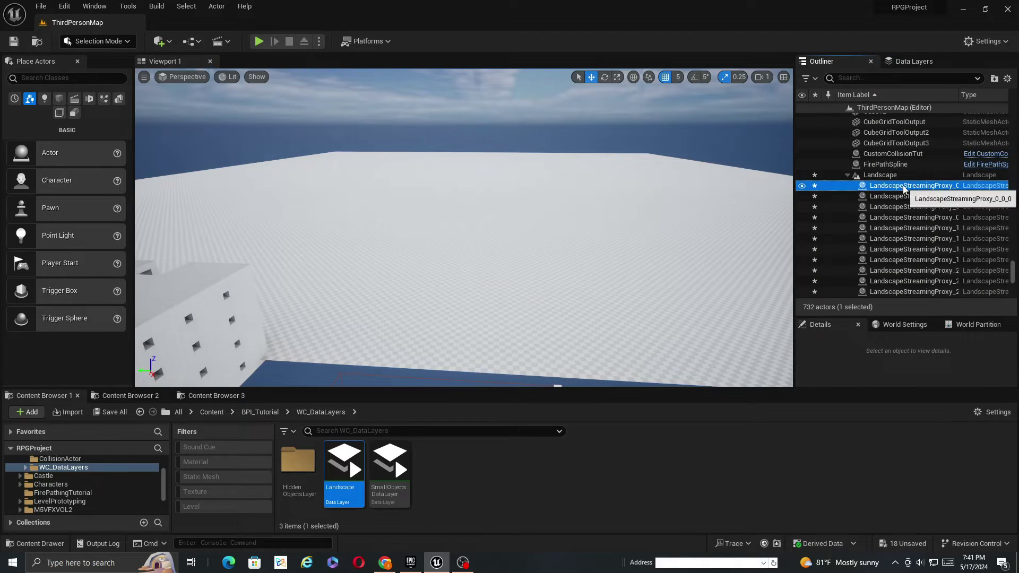
{"action": "scroll", "coordinate": [905, 187], "scroll_direction": "down", "scroll_amount": 5}
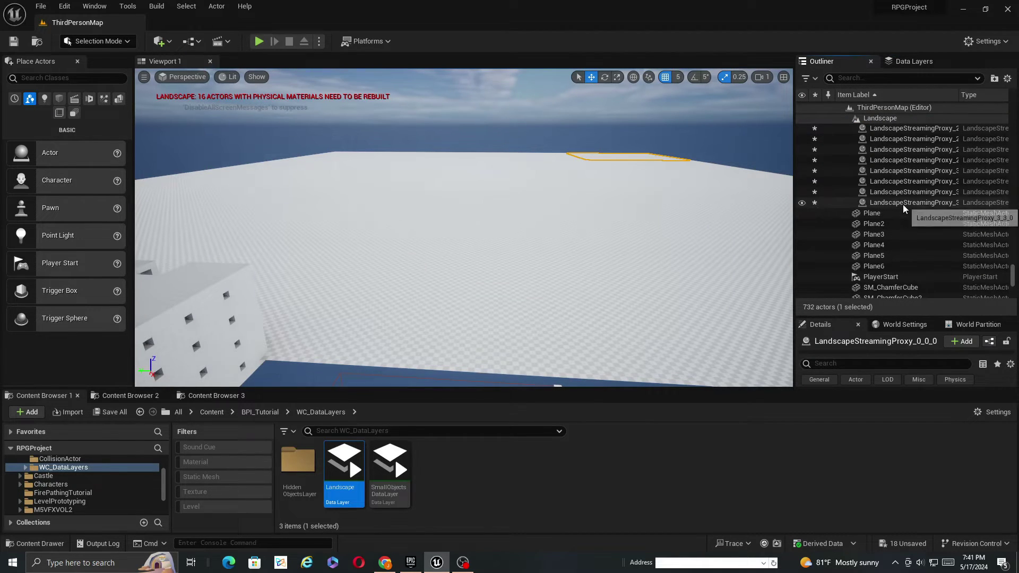
{"action": "left_click", "coordinate": [904, 204], "text": "shift"}
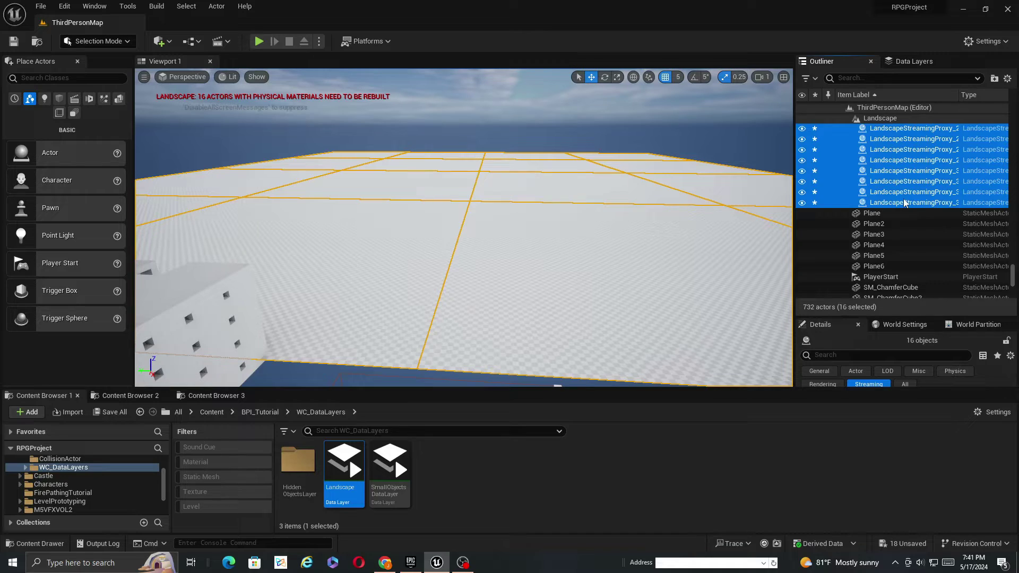
{"action": "scroll", "coordinate": [904, 201], "scroll_direction": "up", "scroll_amount": 6}
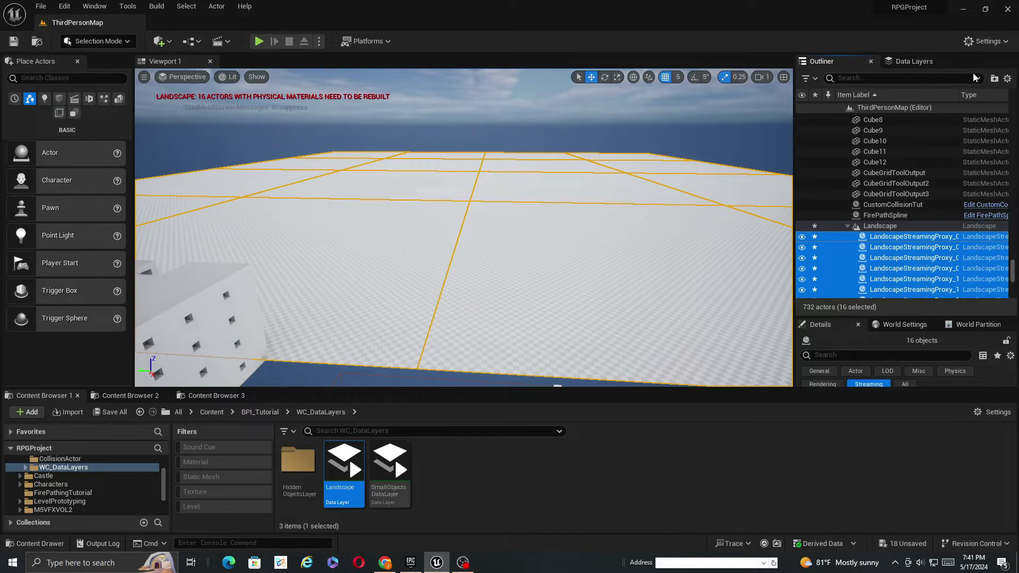
Step: Select the Landscape data layer, unload it in the editor, then load it back
{"action": "left_click", "coordinate": [923, 61]}
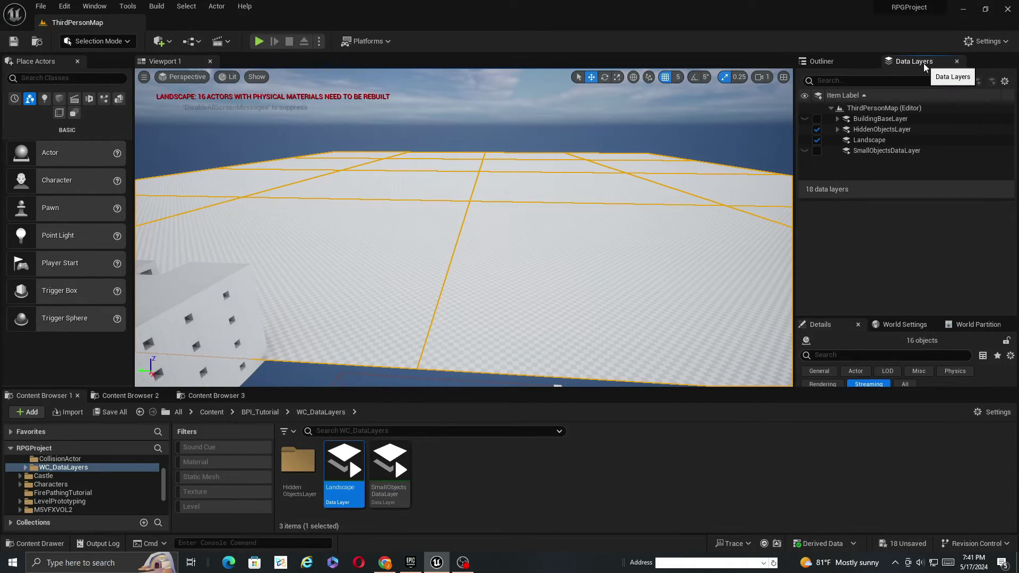
{"action": "left_click", "coordinate": [866, 140]}
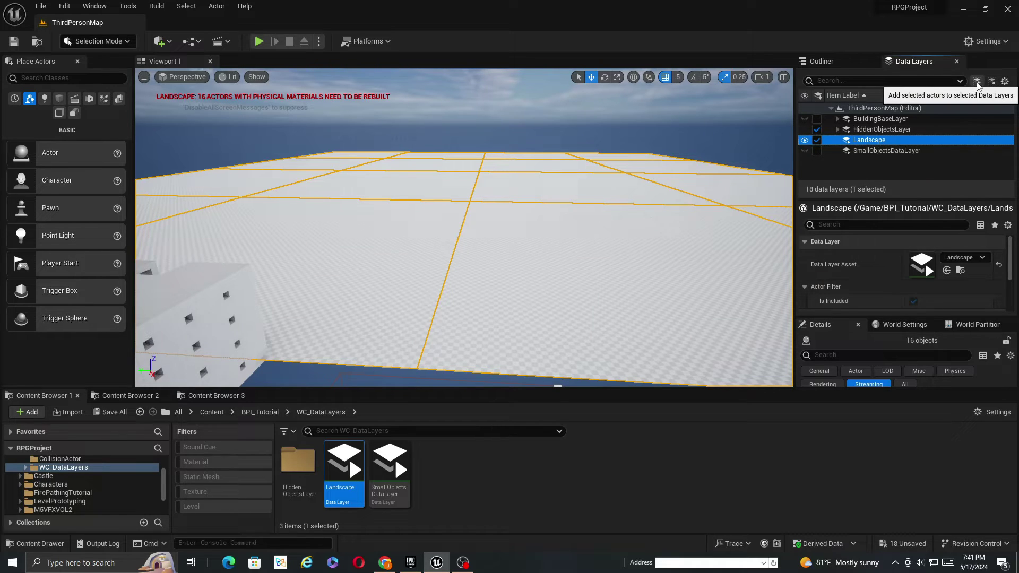
{"action": "left_click", "coordinate": [817, 141]}
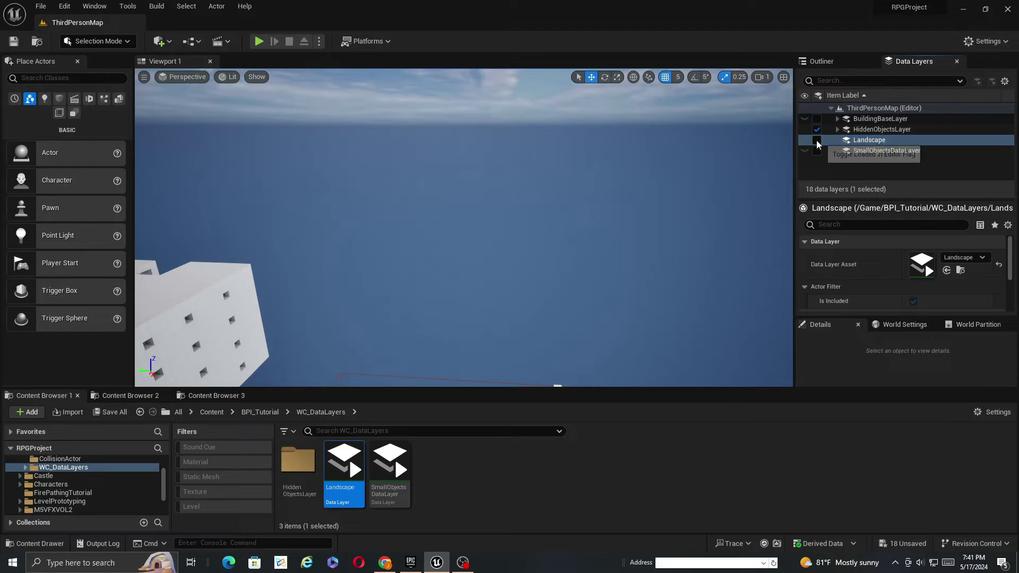
{"action": "left_click", "coordinate": [817, 141]}
{"action": "left_click", "coordinate": [828, 62]}
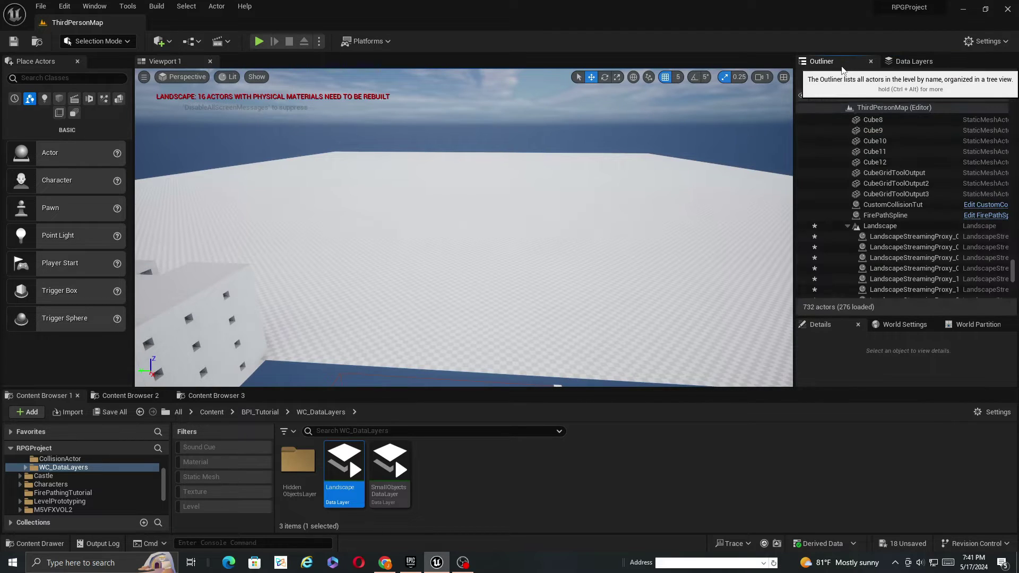
Step: Inspect Landscape, LandscapeStreamingProxy_0_1_0 and LandscapeStreamingProxy_0_0_0, then reselect Landscape
{"action": "left_click", "coordinate": [871, 227]}
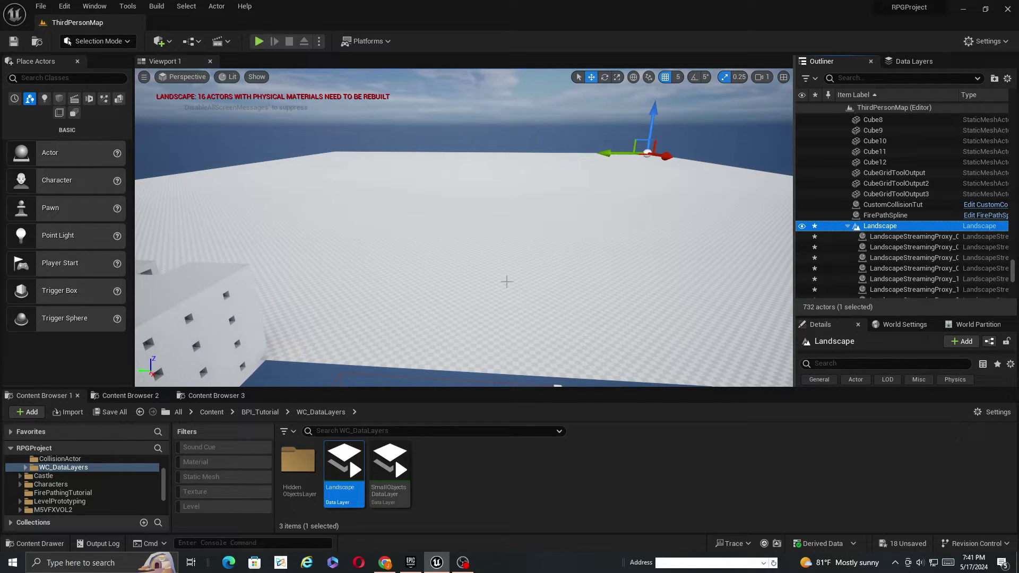
{"action": "left_click", "coordinate": [921, 247]}
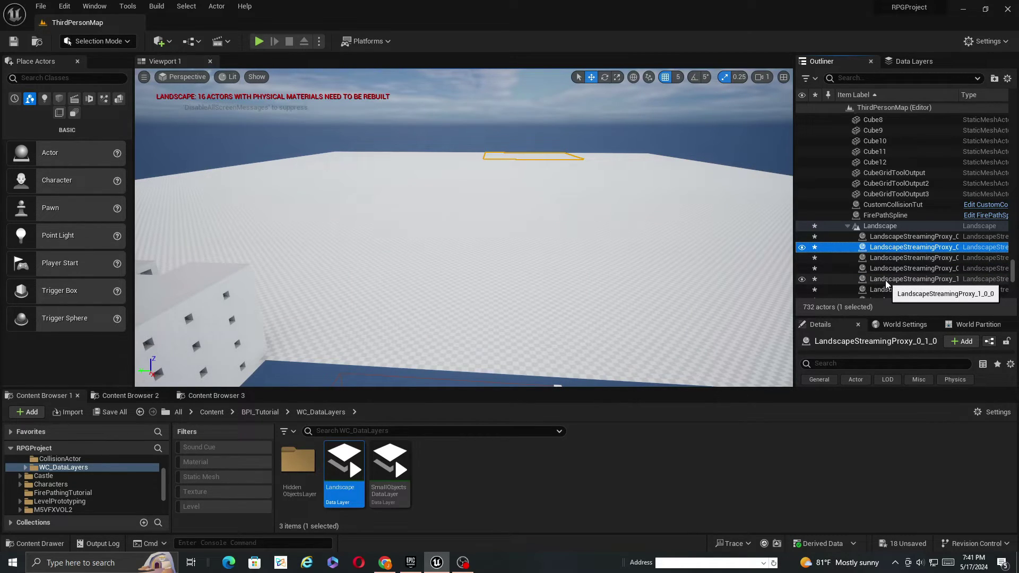
{"action": "left_click", "coordinate": [900, 236]}
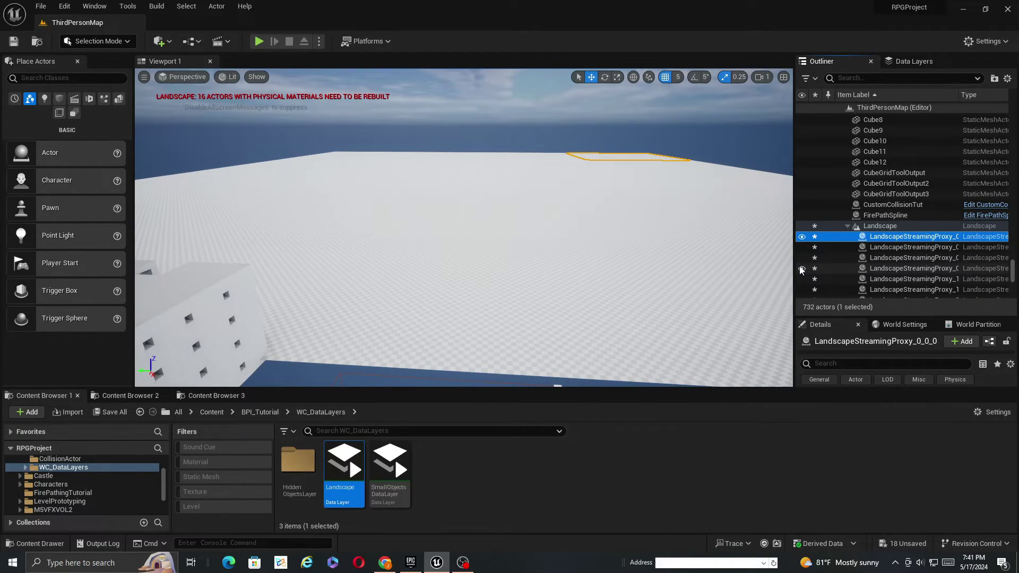
{"action": "left_click", "coordinate": [864, 227]}
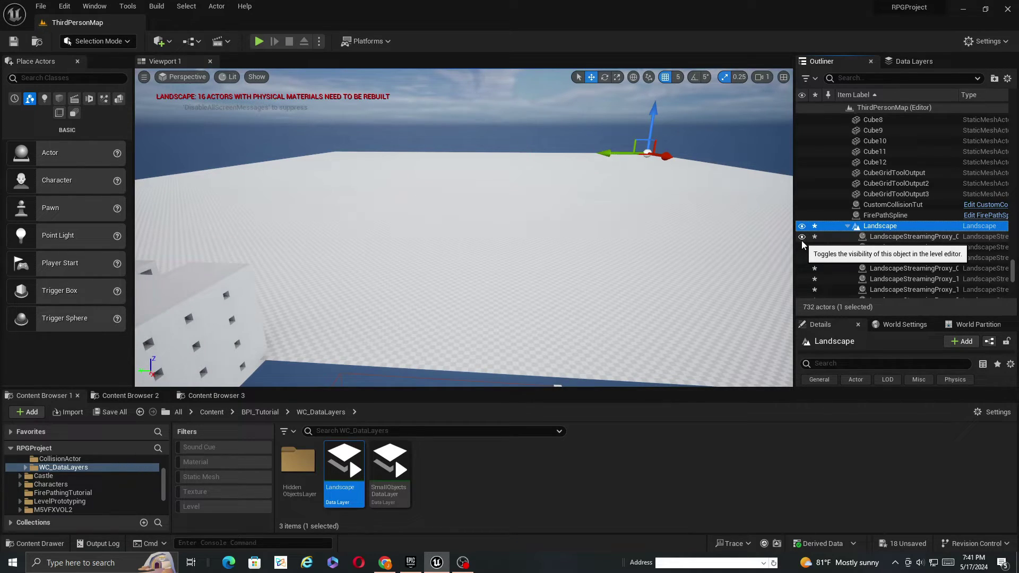
Step: Uncheck the Landscape data layer's Loaded in Editor box so the terrain disappears
{"action": "left_click", "coordinate": [918, 62]}
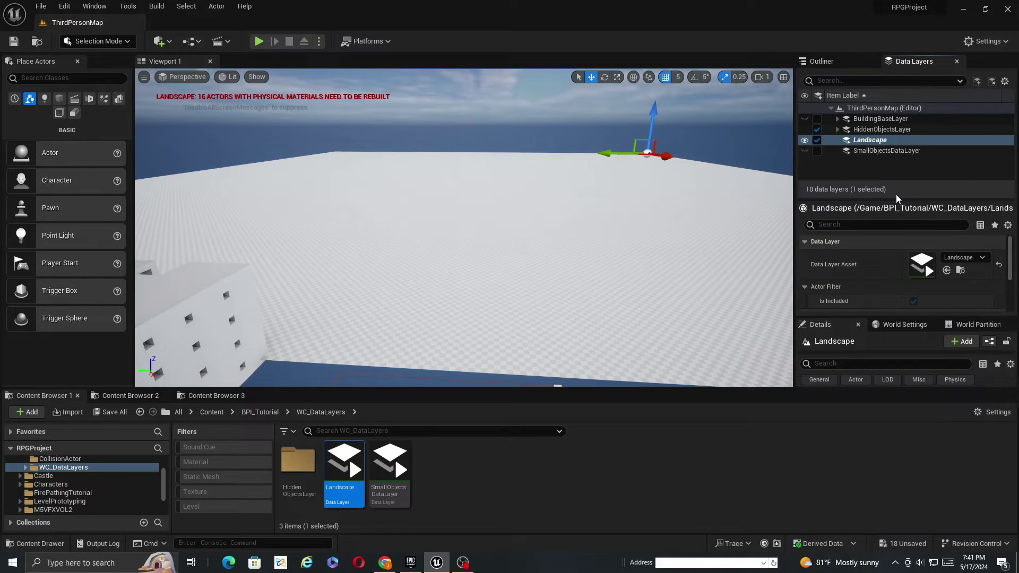
{"action": "left_click", "coordinate": [831, 62]}
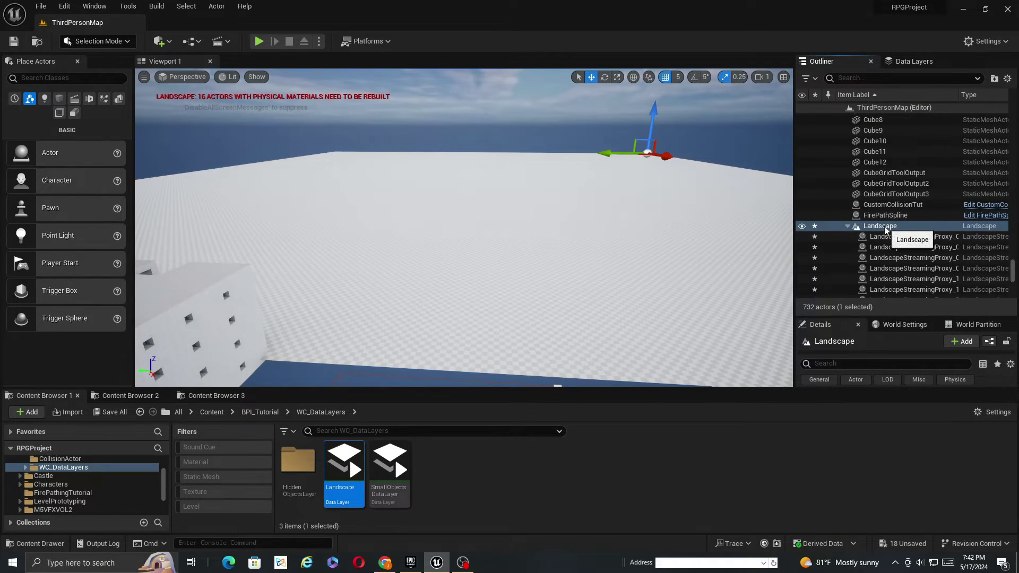
{"action": "left_click", "coordinate": [914, 62]}
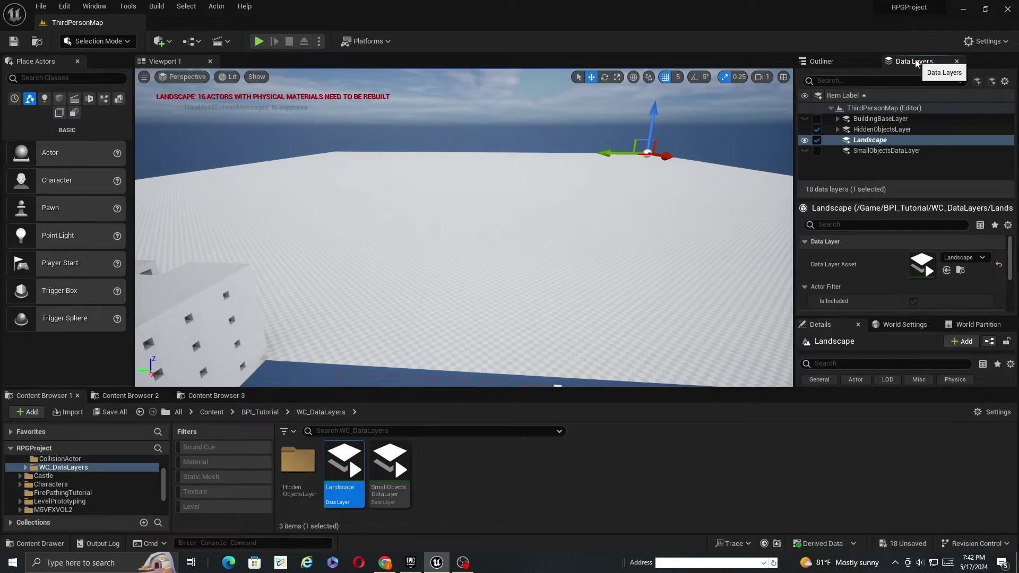
{"action": "right_click", "coordinate": [875, 144]}
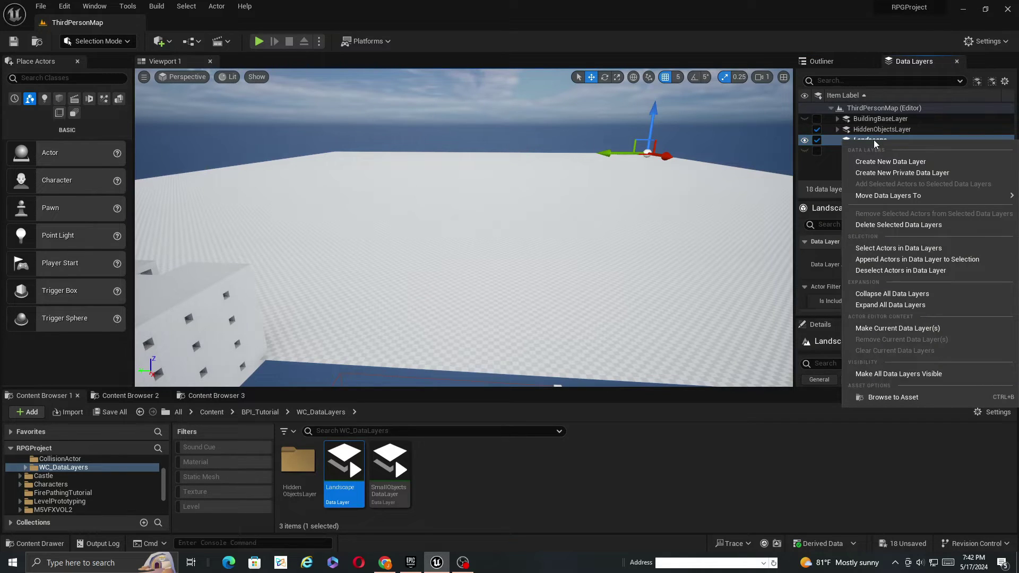
{"action": "left_click", "coordinate": [994, 83]}
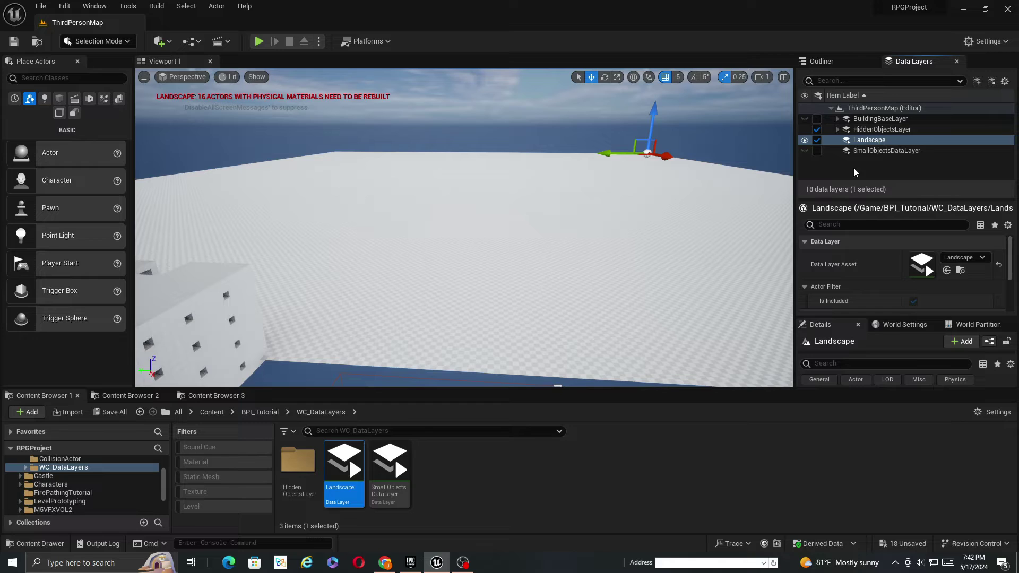
{"action": "left_click", "coordinate": [817, 140]}
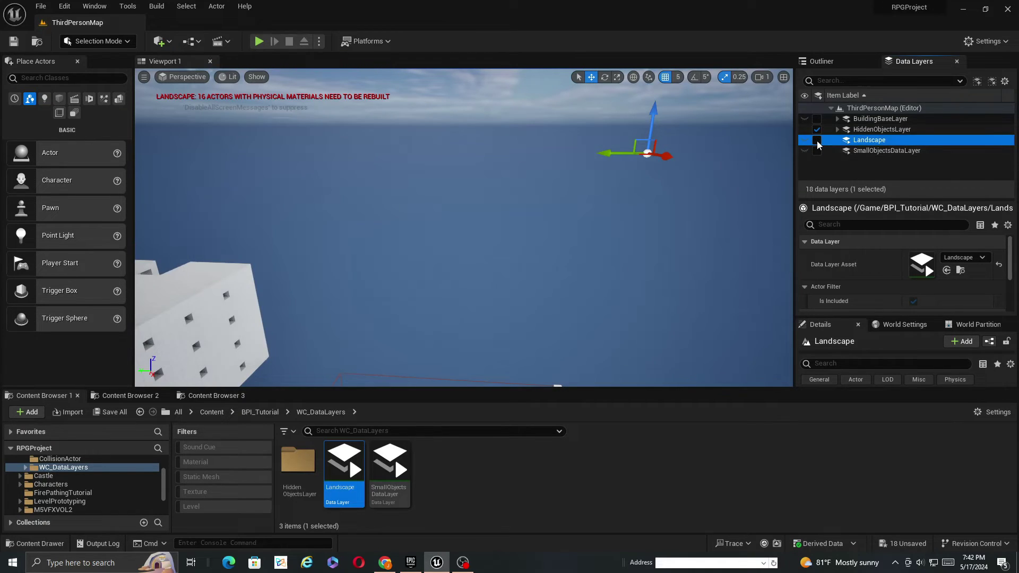
{"action": "left_click", "coordinate": [838, 61]}
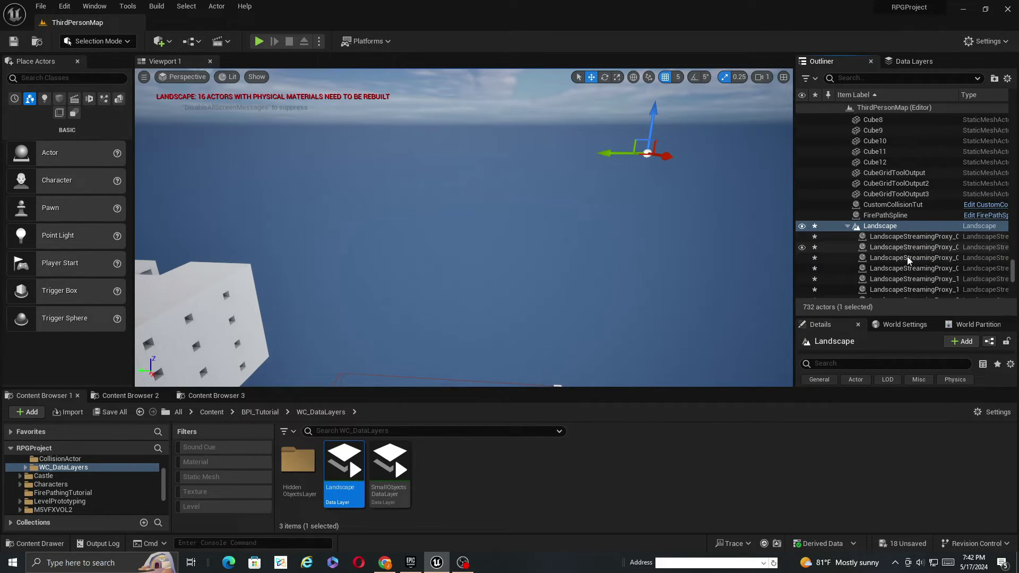
Step: Recheck the Landscape data layer's Loaded in Editor box so the flat terrain returns
{"action": "left_click", "coordinate": [802, 238]}
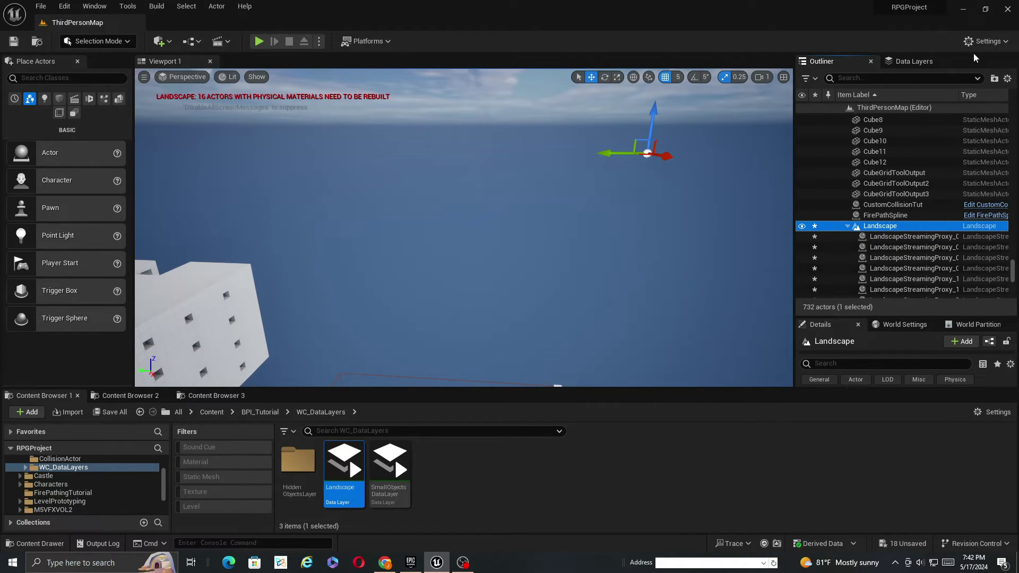
{"action": "left_click", "coordinate": [913, 61]}
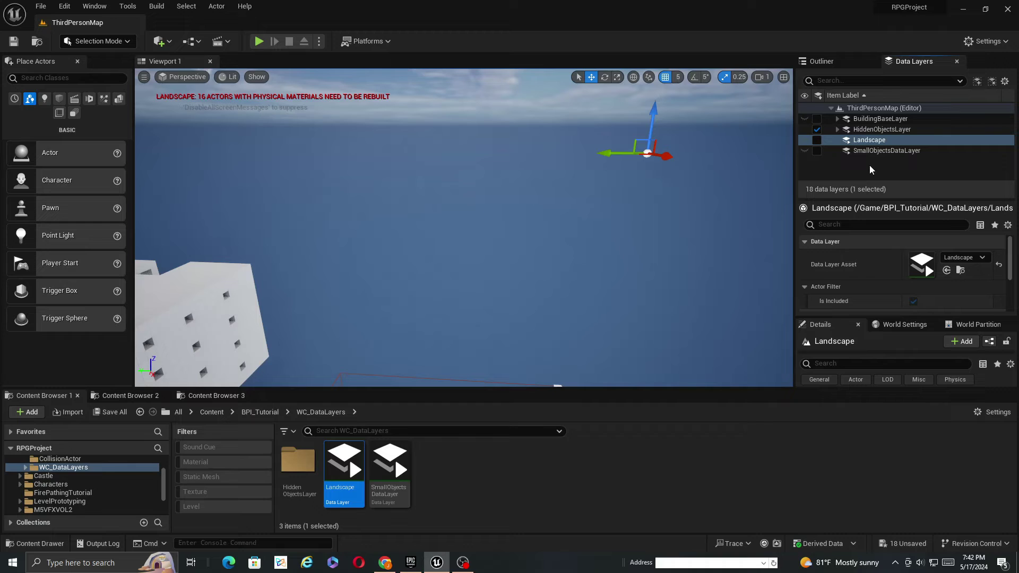
{"action": "left_click", "coordinate": [817, 140]}
{"action": "left_click", "coordinate": [816, 141]}
{"action": "left_click", "coordinate": [817, 140]}
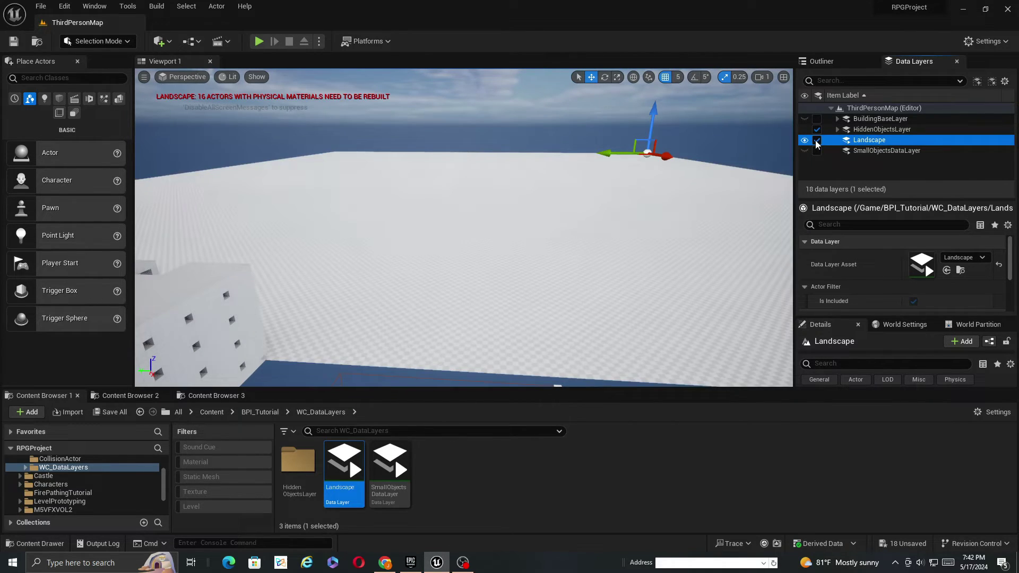
{"action": "right_click_drag", "start_coordinate": [513, 213], "coordinate": [610, 273]}
Step: Fly the camera to the trigger area and select the BP_ActorLoading2 trigger actor
{"action": "key", "text": "w"}
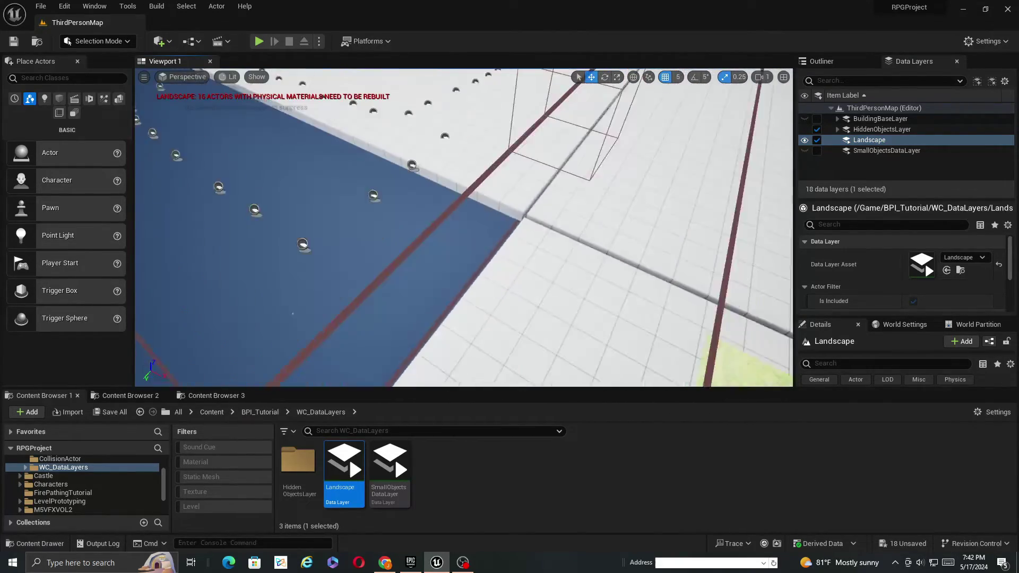
{"action": "right_click_drag", "start_coordinate": [515, 186], "coordinate": [514, 185]}
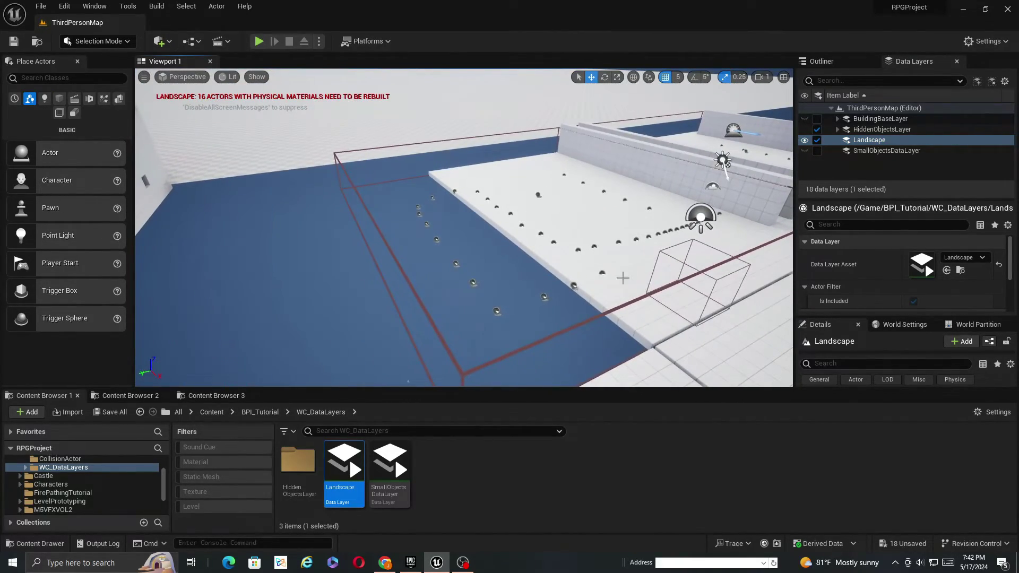
{"action": "left_click", "coordinate": [642, 299]}
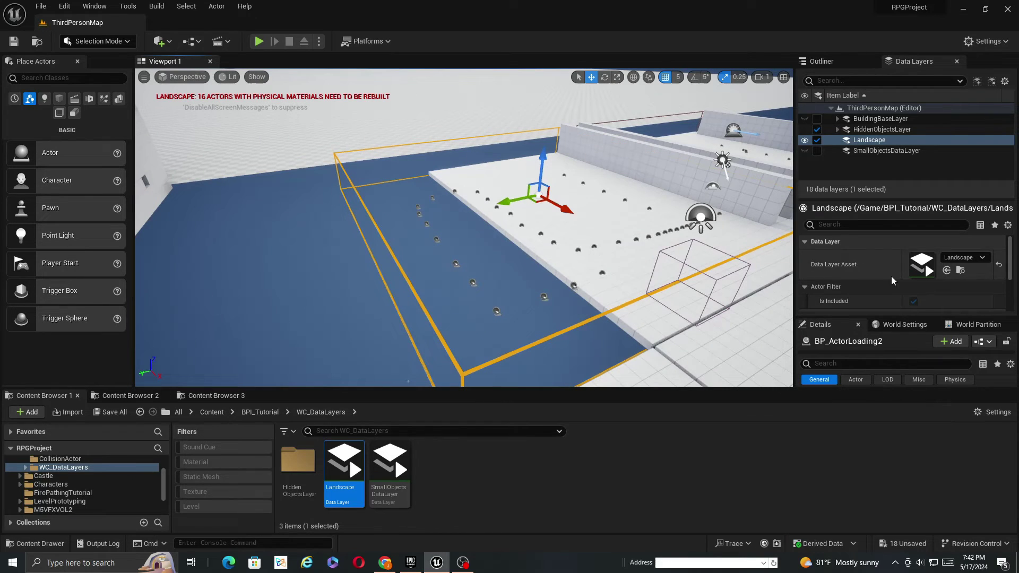
{"action": "scroll", "coordinate": [859, 277], "scroll_direction": "down", "scroll_amount": 2}
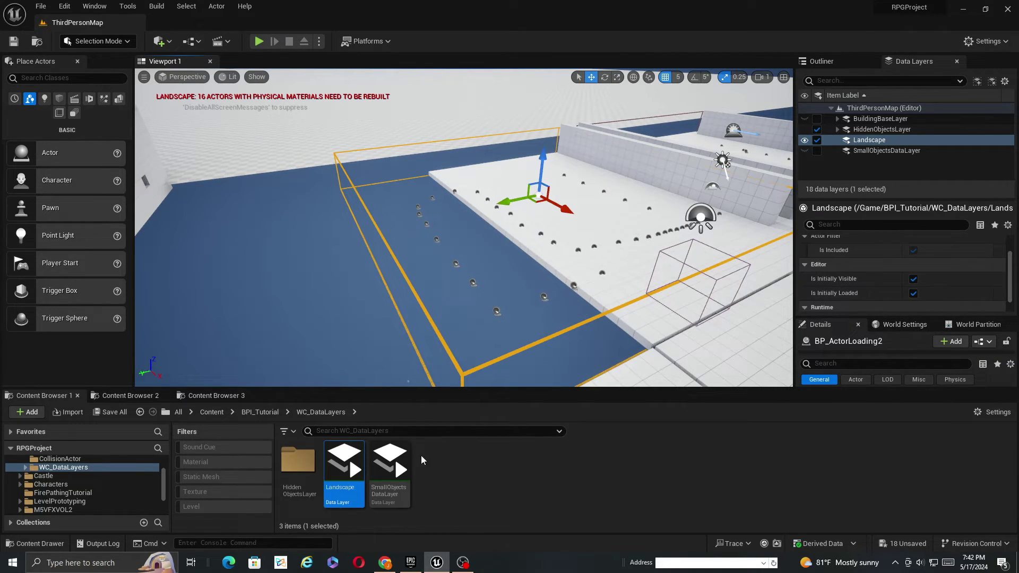
{"action": "left_click", "coordinate": [822, 61]}
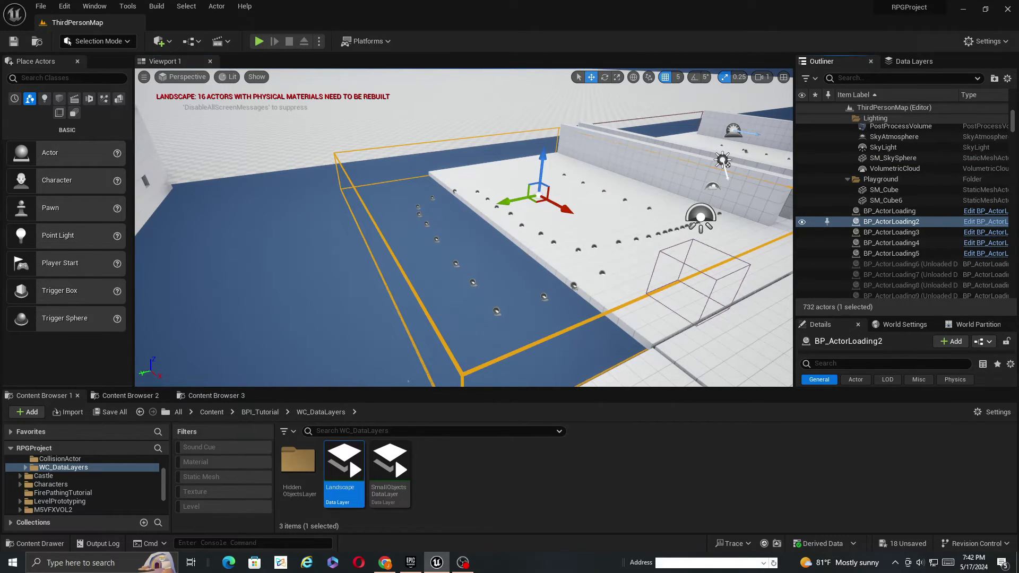
{"action": "right_click_drag", "start_coordinate": [658, 208], "coordinate": [553, 239]}
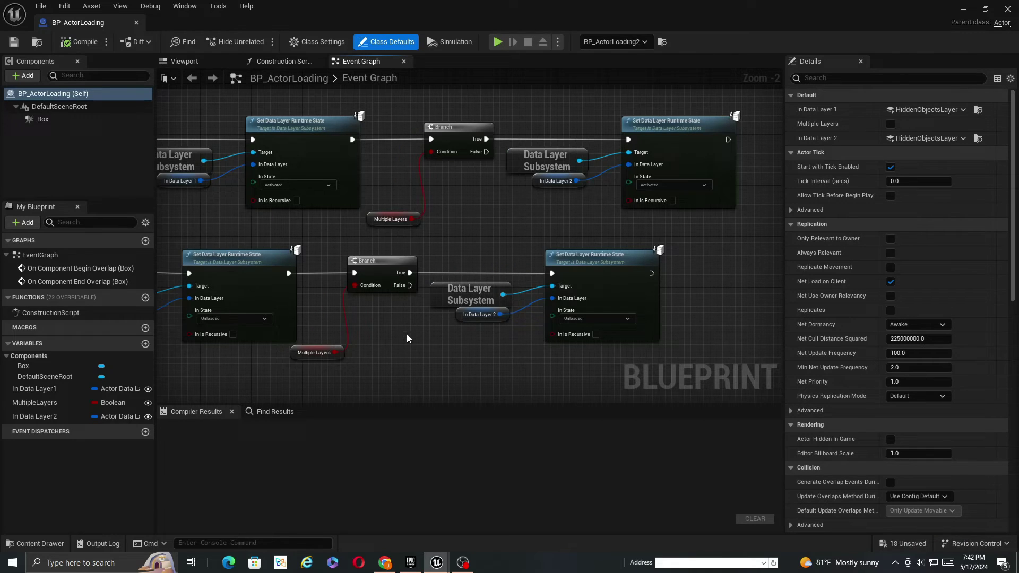
Step: Pan BP_ActorLoading's Event Graph to the Begin/End Overlap events, then close the Blueprint
{"action": "right_click_drag", "start_coordinate": [407, 334], "coordinate": [633, 318]}
{"action": "right_click_drag", "start_coordinate": [388, 200], "coordinate": [638, 215]}
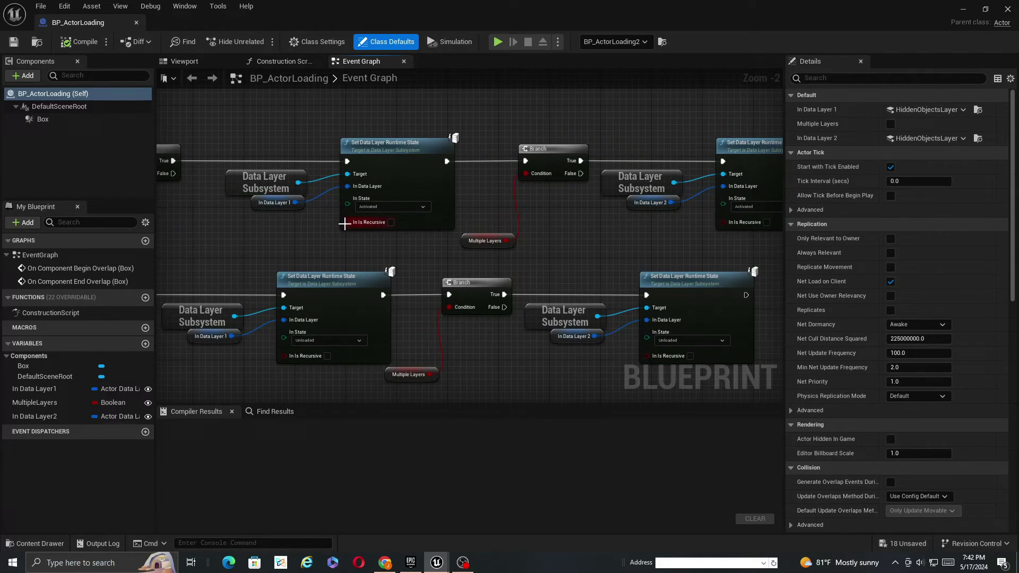
{"action": "right_click_drag", "start_coordinate": [344, 223], "coordinate": [679, 250]}
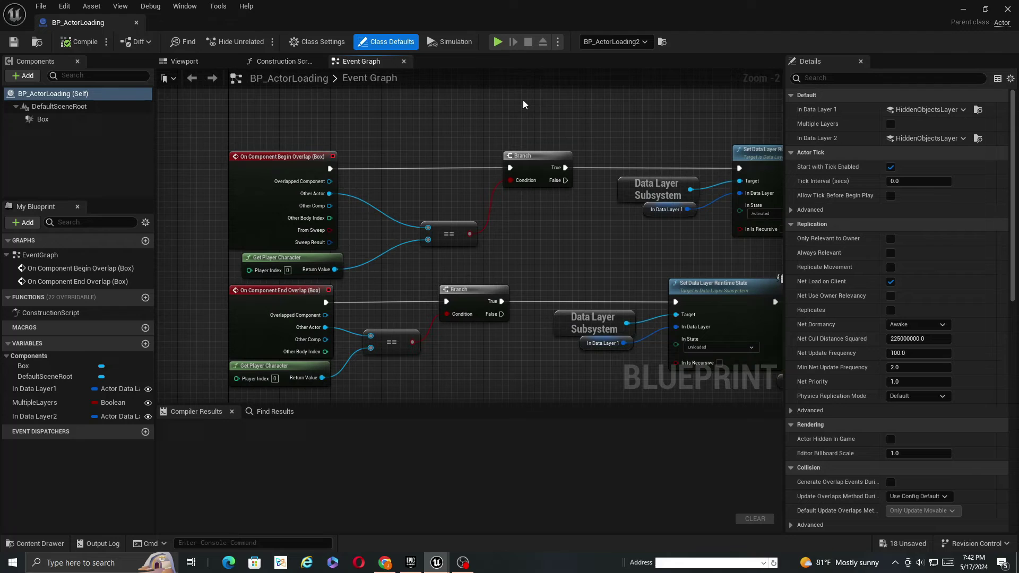
{"action": "left_click", "coordinate": [964, 9]}
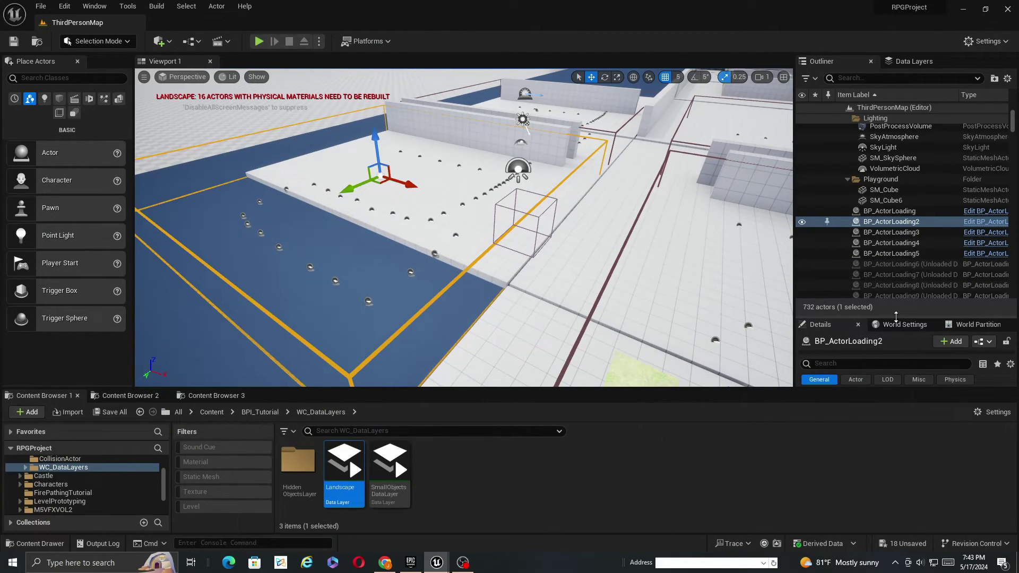
Step: Assign Landscape to BP_ActorLoading2's In Data Layer 1, leaving In Data Layer 2 as HiddenObjectsLayer
{"action": "left_click_drag", "start_coordinate": [898, 316], "coordinate": [902, 153]}
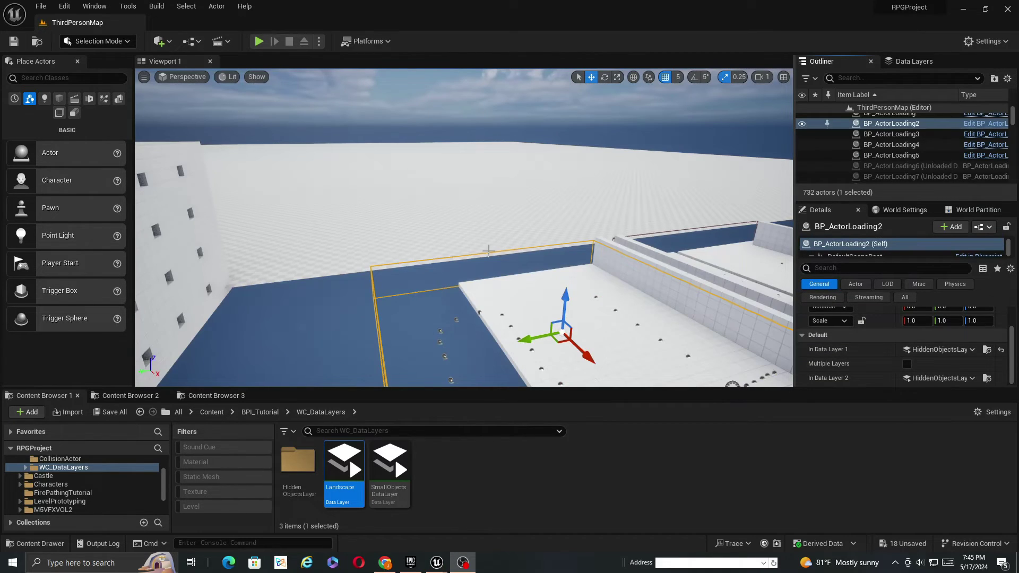
{"action": "left_click", "coordinate": [892, 134]}
{"action": "left_click", "coordinate": [894, 126]}
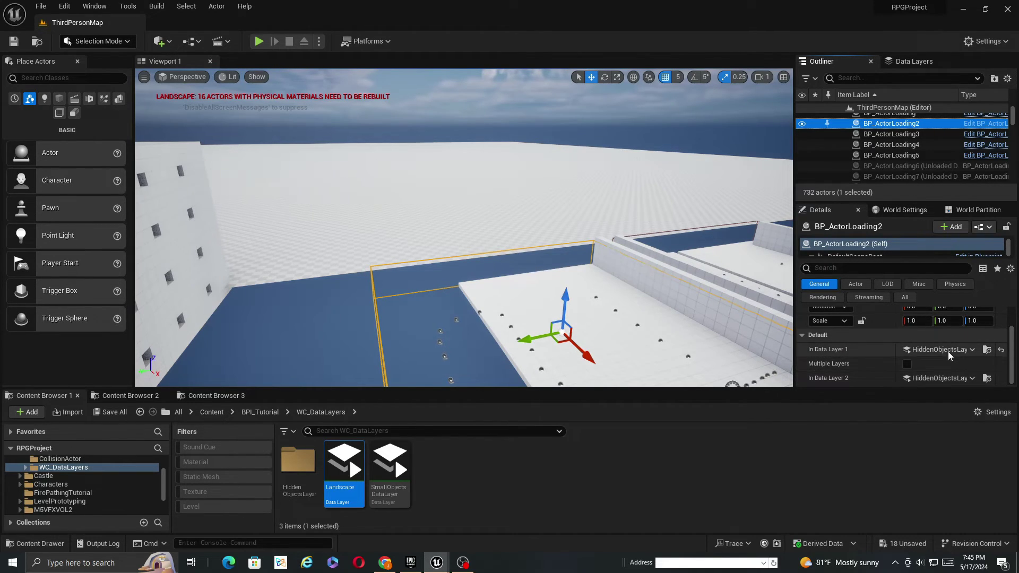
{"action": "left_click", "coordinate": [971, 350]}
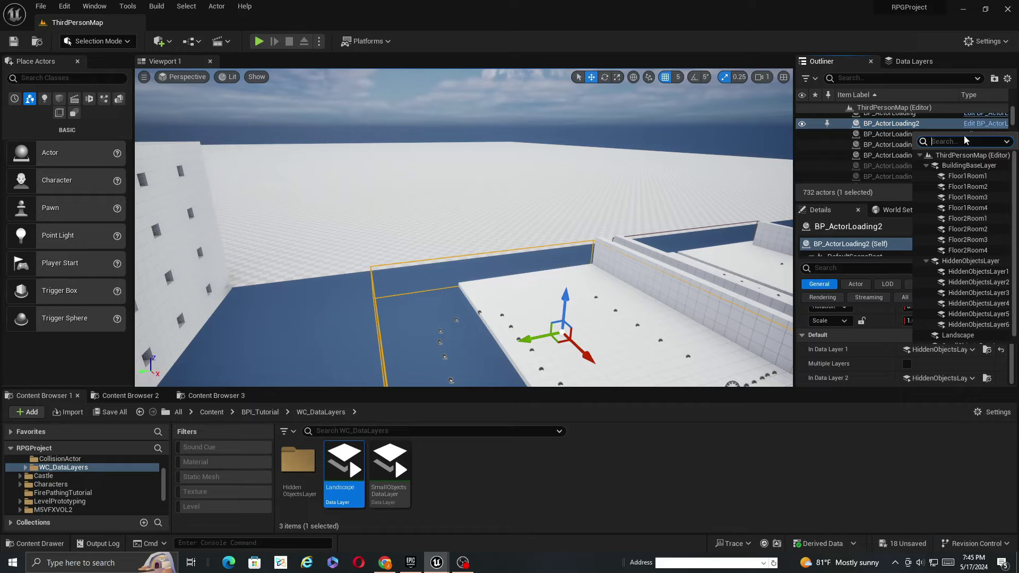
{"action": "scroll", "coordinate": [969, 260], "scroll_direction": "down", "scroll_amount": 1}
{"action": "left_click", "coordinate": [959, 327]}
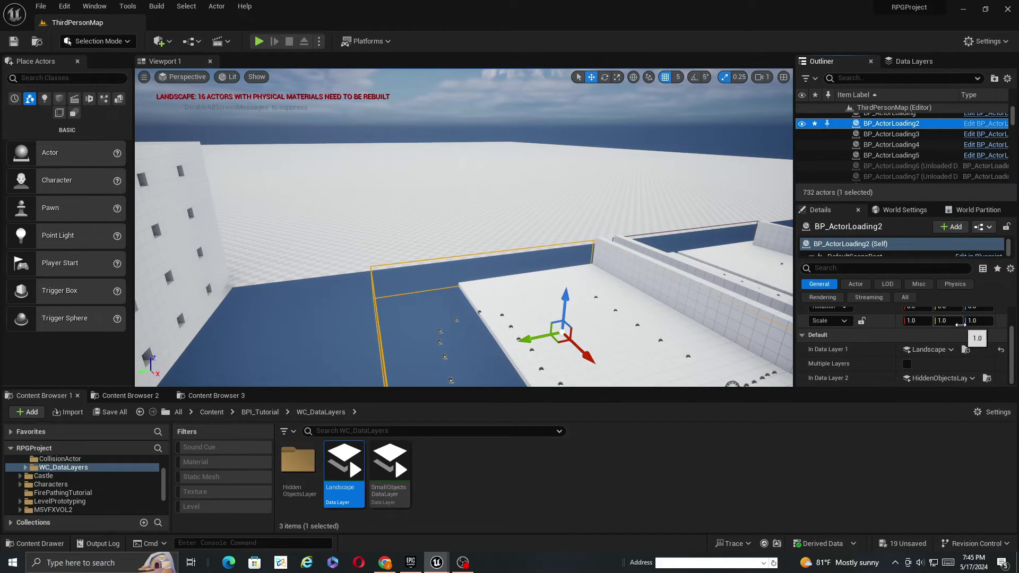
{"action": "right_click_drag", "start_coordinate": [561, 279], "coordinate": [600, 332]}
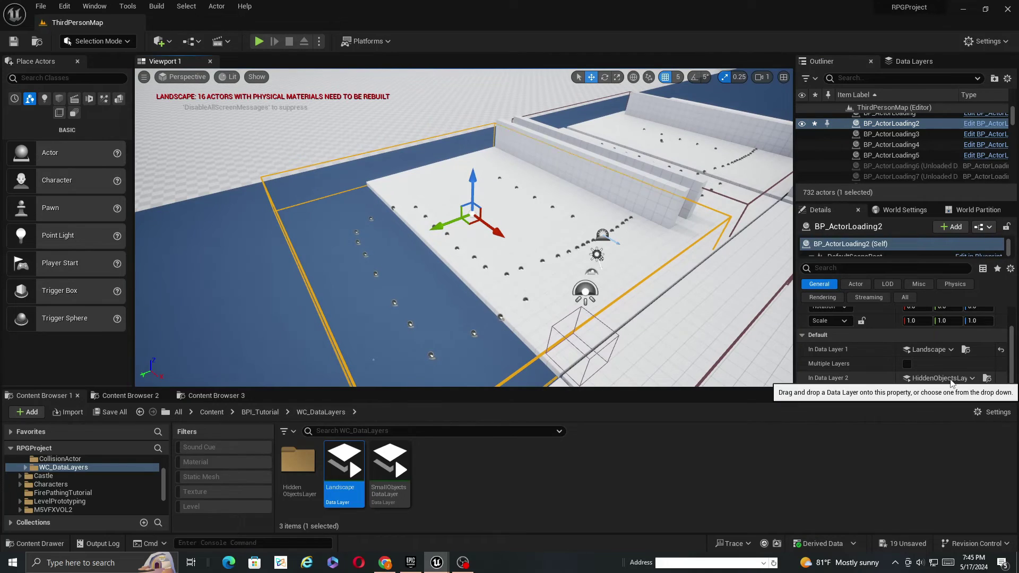
{"action": "left_click", "coordinate": [972, 378]}
{"action": "left_click", "coordinate": [972, 379]}
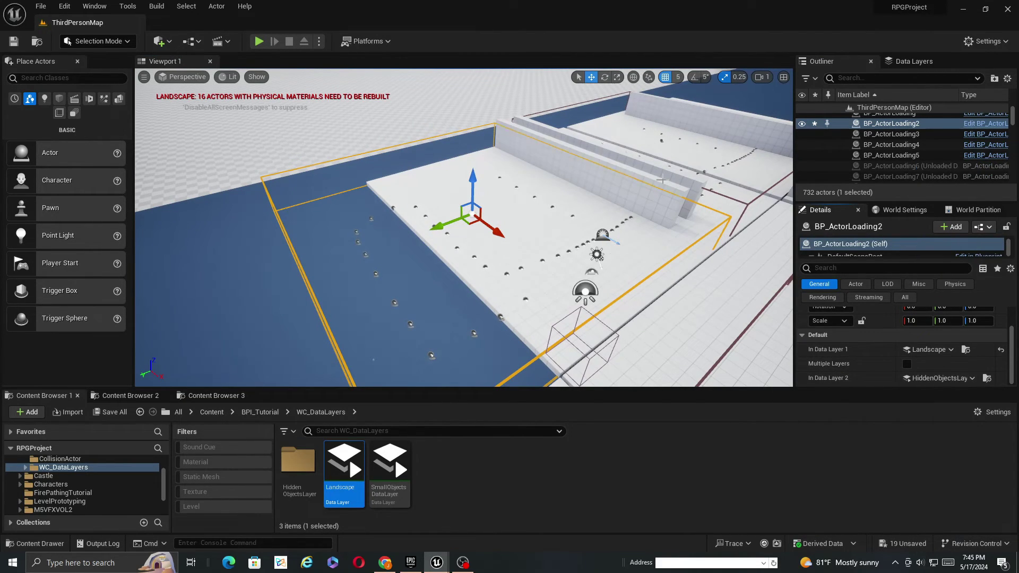
Step: Inspect the Landscape data layer's settings, confirming its Initial Runtime State is Unloaded
{"action": "right_click_drag", "start_coordinate": [610, 194], "coordinate": [556, 162]}
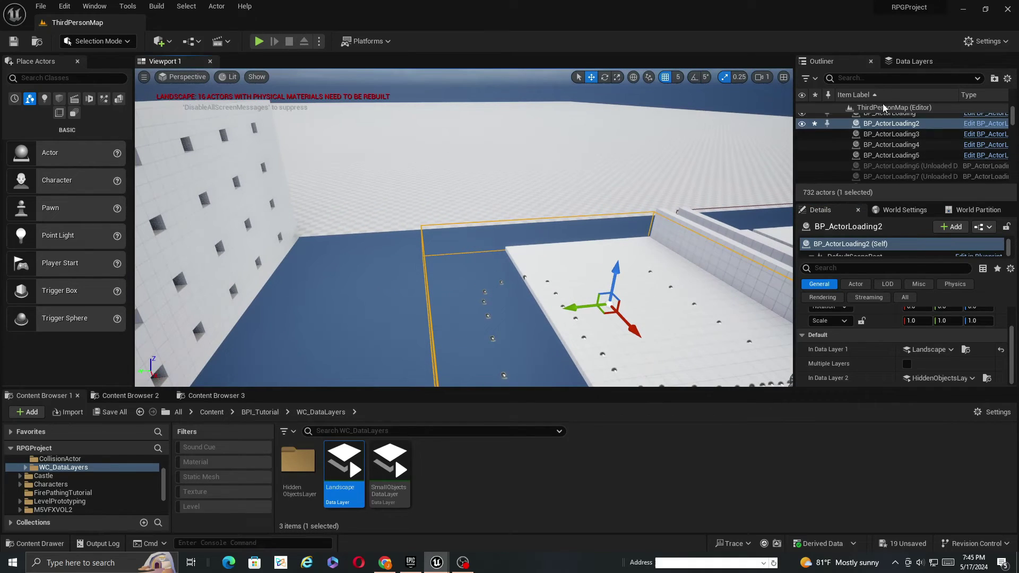
{"action": "left_click", "coordinate": [900, 62]}
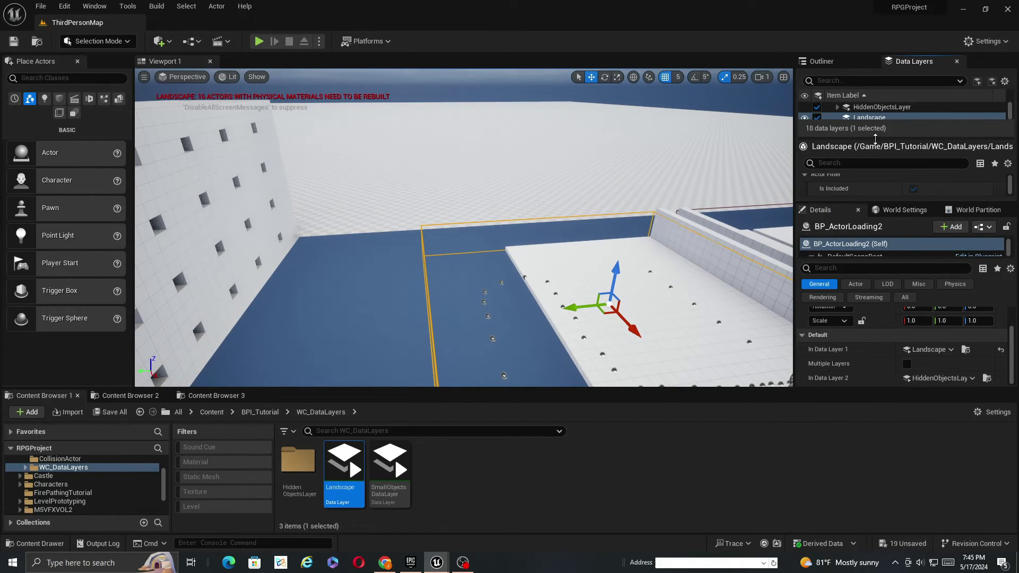
{"action": "left_click_drag", "start_coordinate": [861, 203], "coordinate": [861, 314]}
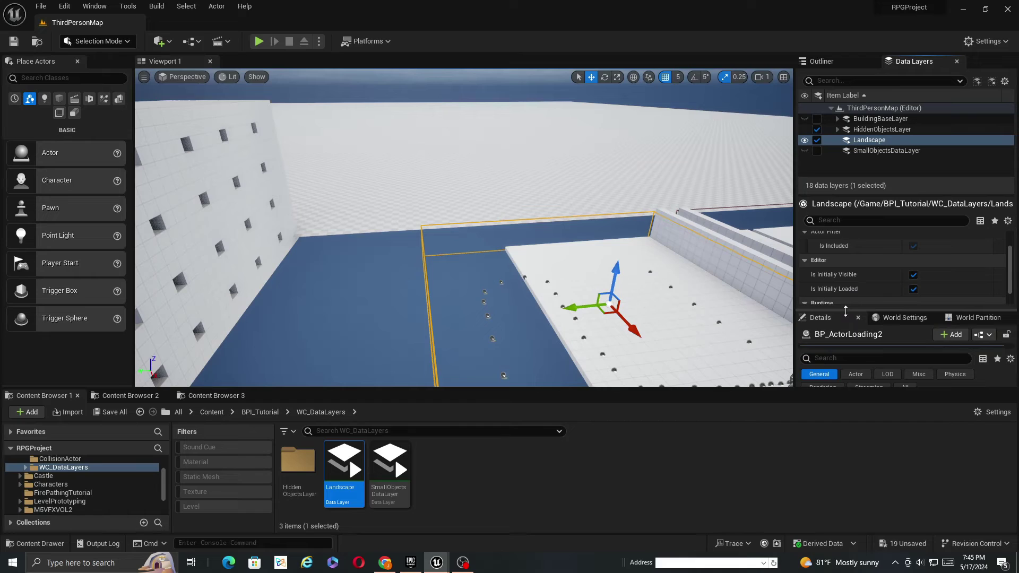
{"action": "scroll", "coordinate": [920, 262], "scroll_direction": "down", "scroll_amount": 1}
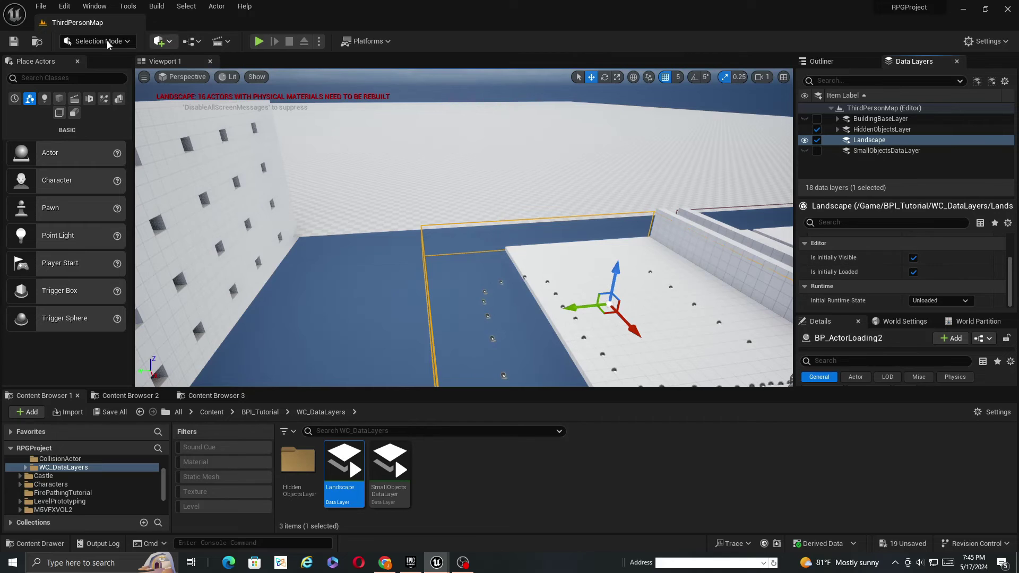
Step: Save all unsaved changes with File > Save All
{"action": "left_click", "coordinate": [40, 8]}
{"action": "left_click", "coordinate": [64, 139]}
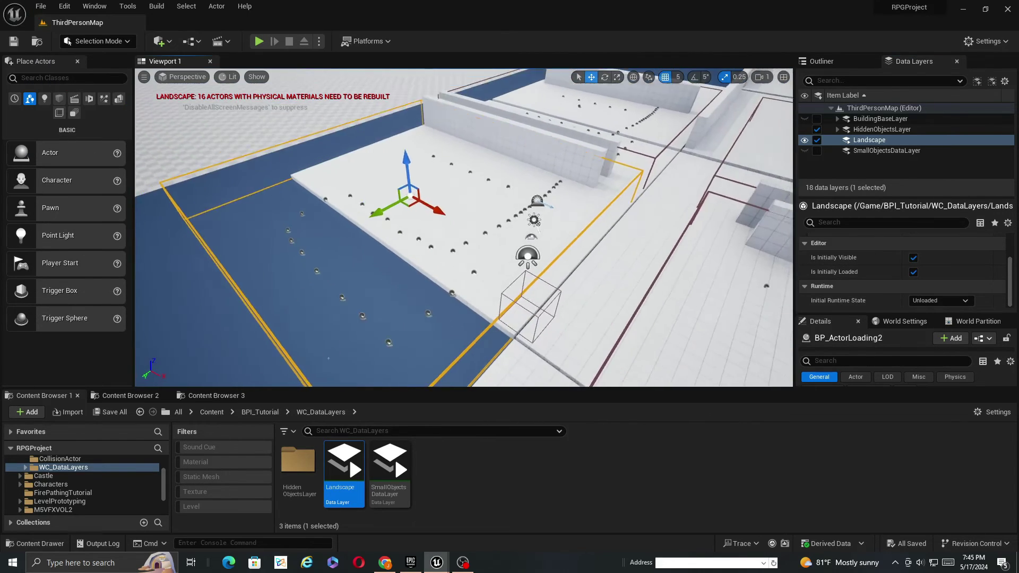
{"action": "right_click_drag", "start_coordinate": [381, 226], "coordinate": [467, 258]}
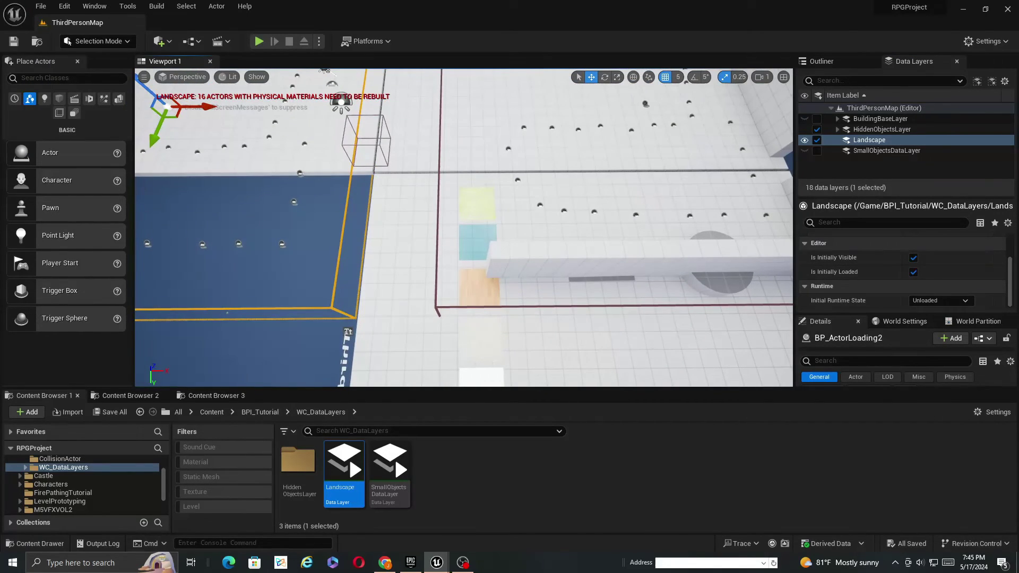
{"action": "right_click", "coordinate": [403, 239]}
Step: Play From Here, run the character into the trigger to activate Landscape, then eject with F8
{"action": "left_click", "coordinate": [430, 536]}
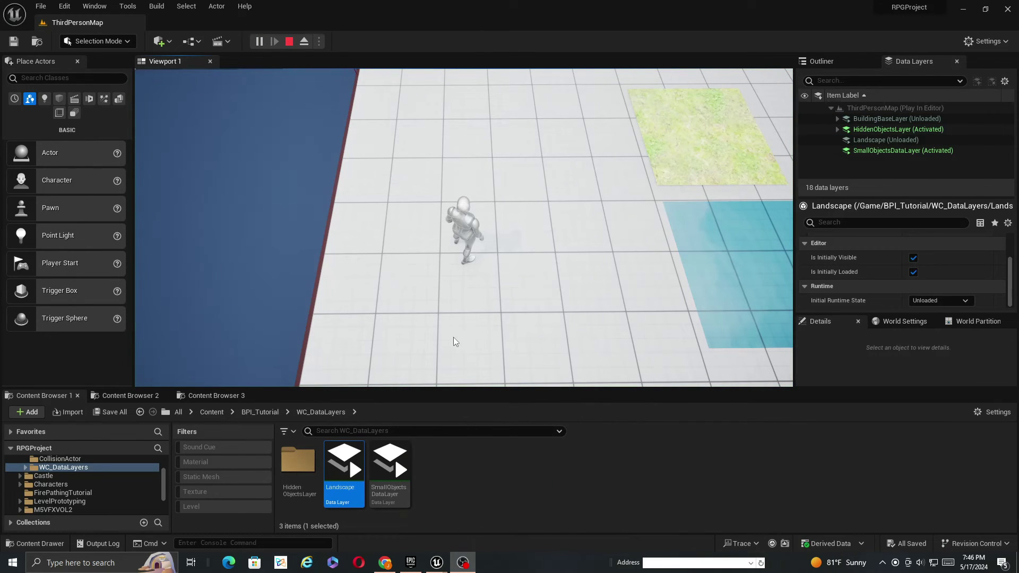
{"action": "left_click", "coordinate": [459, 353]}
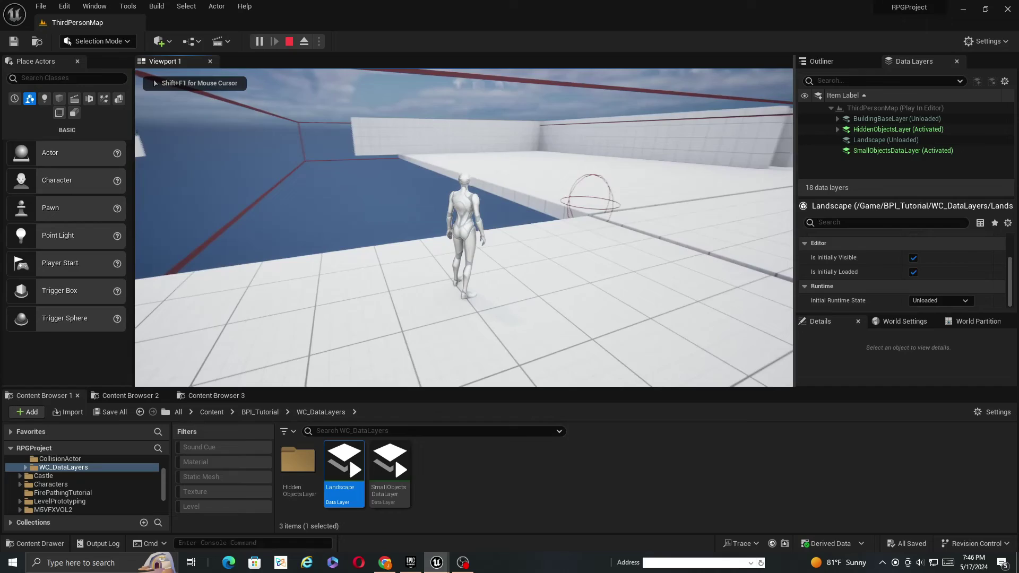
{"action": "key", "text": "w"}
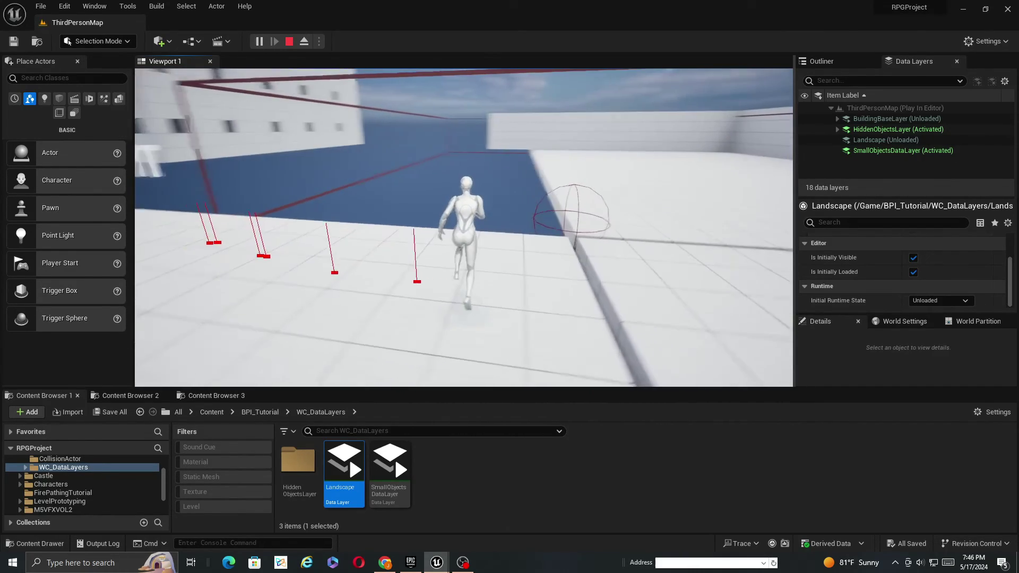
{"action": "key", "text": "w"}
{"action": "key", "text": "w"}
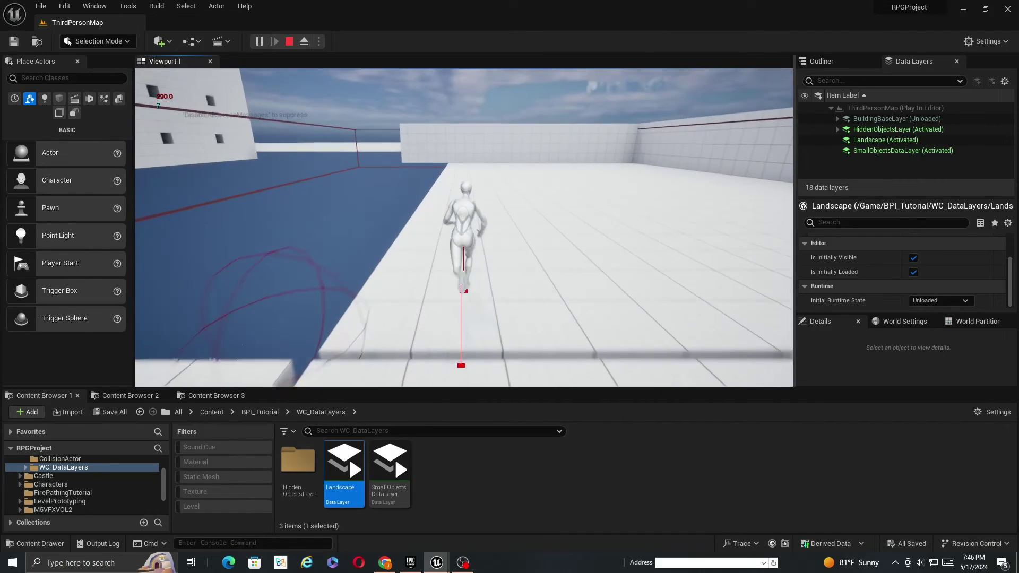
{"action": "key", "text": "w"}
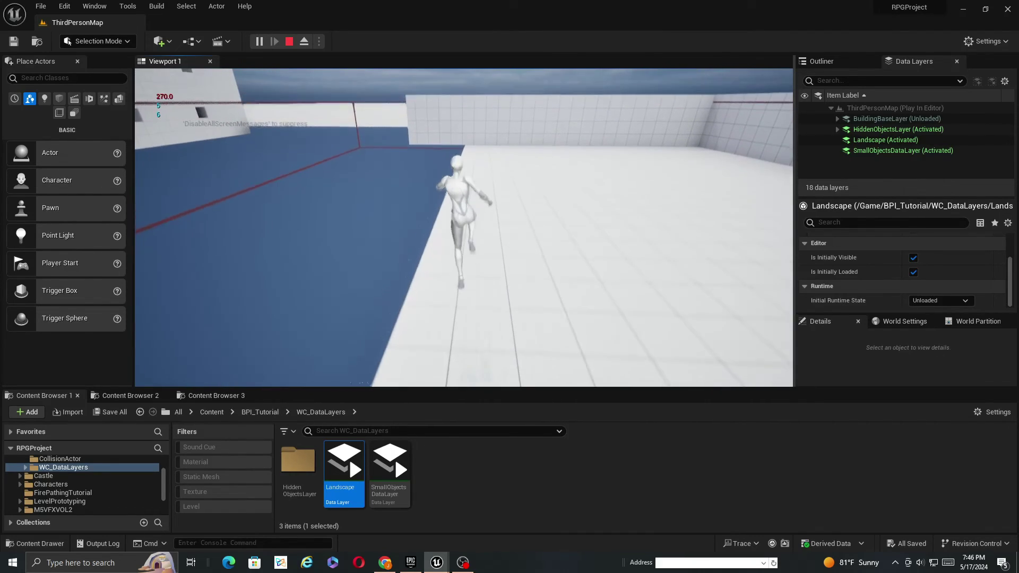
{"action": "key", "text": "w"}
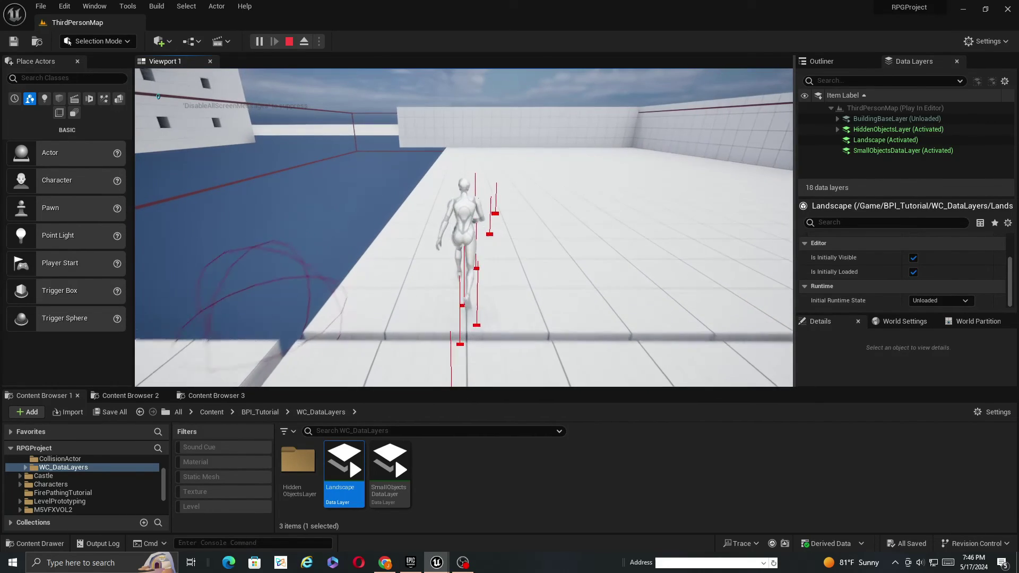
{"action": "key", "text": "F8"}
{"action": "key", "text": "s"}
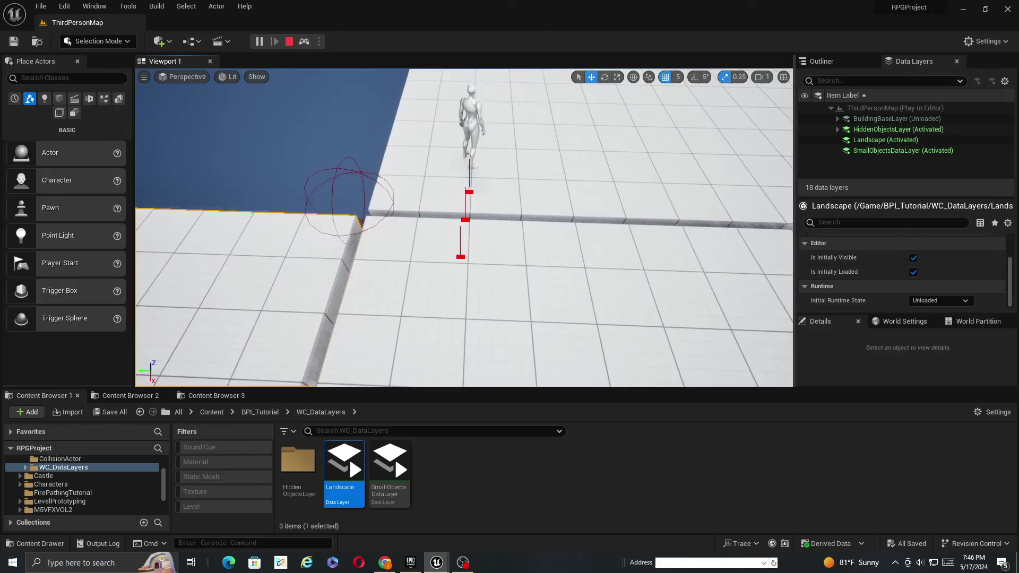
{"action": "key", "text": "s"}
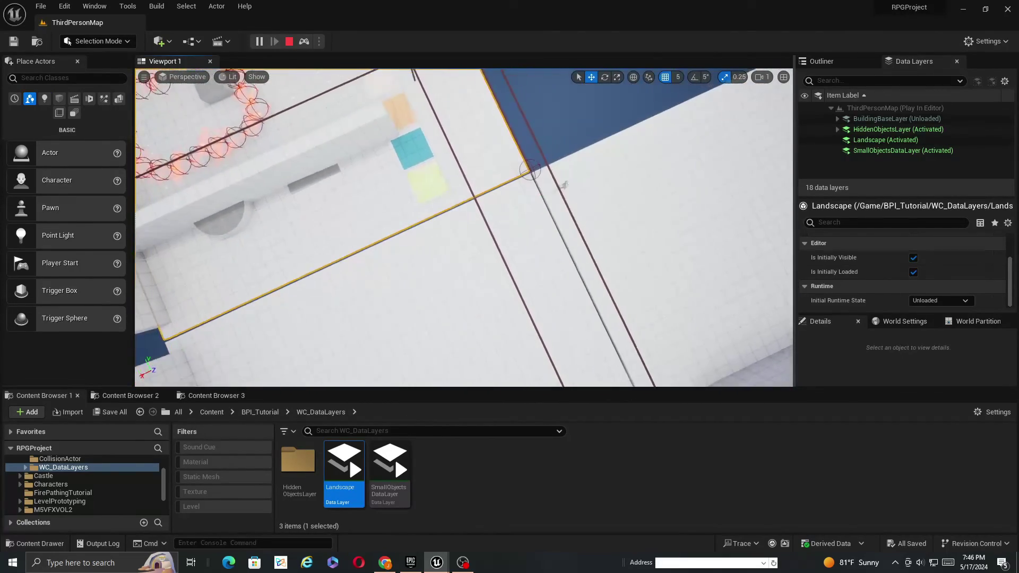
{"action": "right_click_drag", "start_coordinate": [427, 243], "coordinate": [467, 245]}
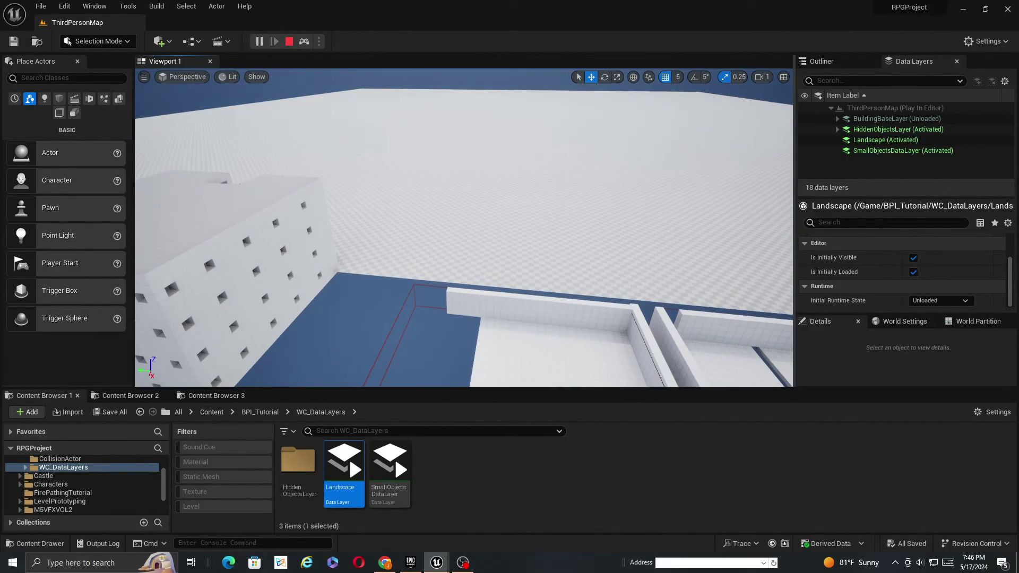
{"action": "right_click_drag", "start_coordinate": [504, 150], "coordinate": [507, 174]}
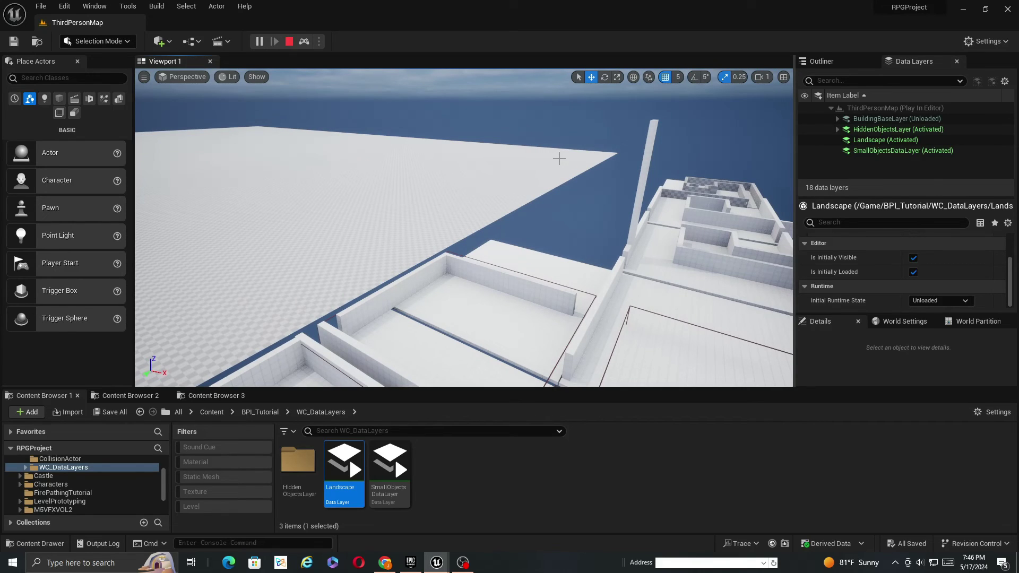
{"action": "mouse_move", "coordinate": [559, 158]}
{"action": "right_mouse_down"}
{"action": "mouse_move", "coordinate": [509, 160]}
{"action": "mouse_move", "coordinate": [551, 160]}
{"action": "right_mouse_up"}
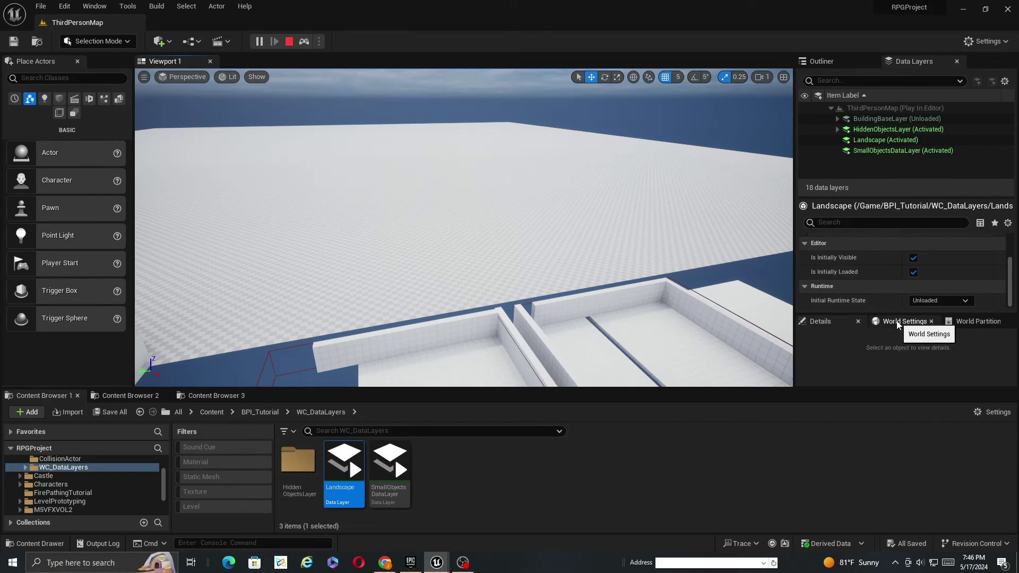
{"action": "right_click_drag", "start_coordinate": [635, 268], "coordinate": [547, 308]}
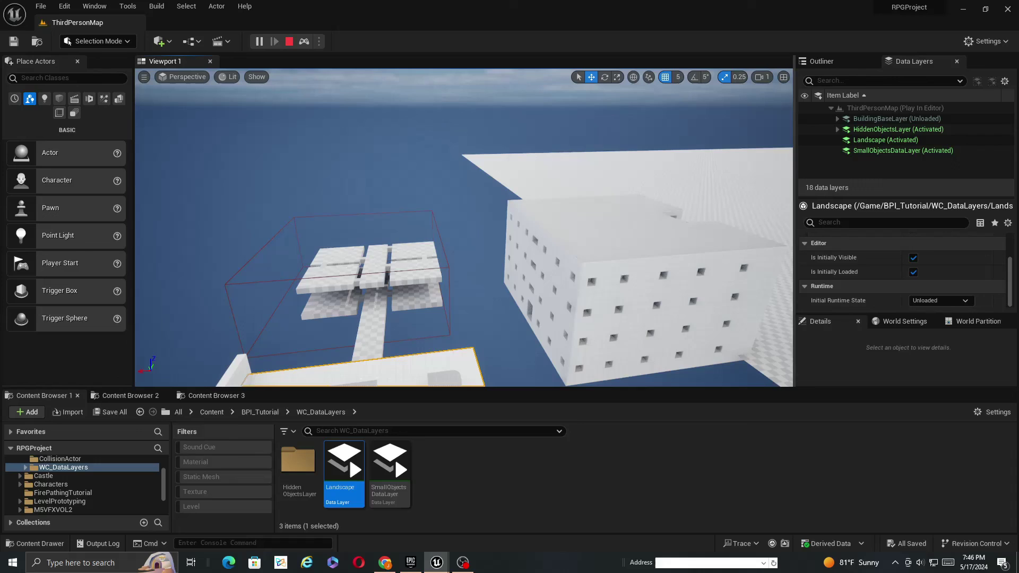
{"action": "right_click_drag", "start_coordinate": [464, 229], "coordinate": [579, 246]}
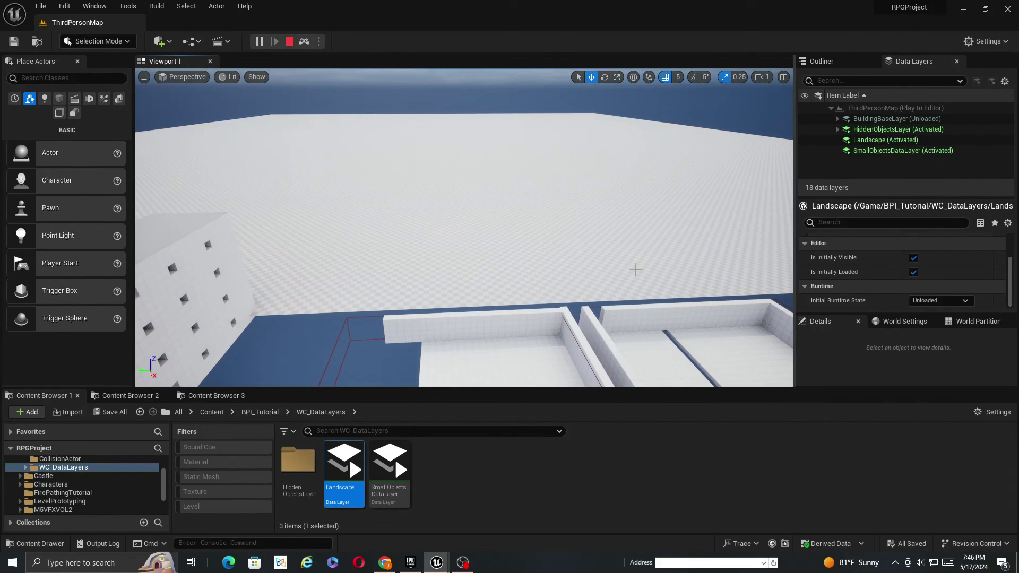